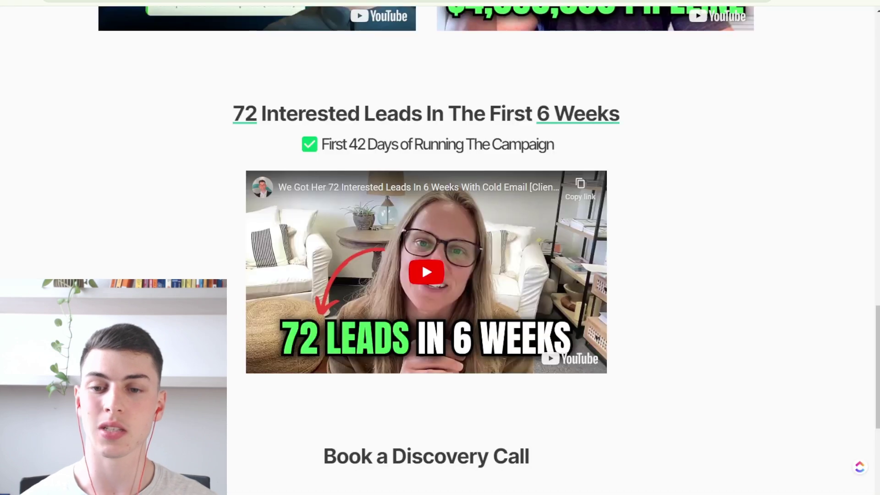
- Scroll the agency landing page through the client testimonial videos to the Book A Call section
scroll(497, 221, up, 8)
scroll(497, 221, up, 10)
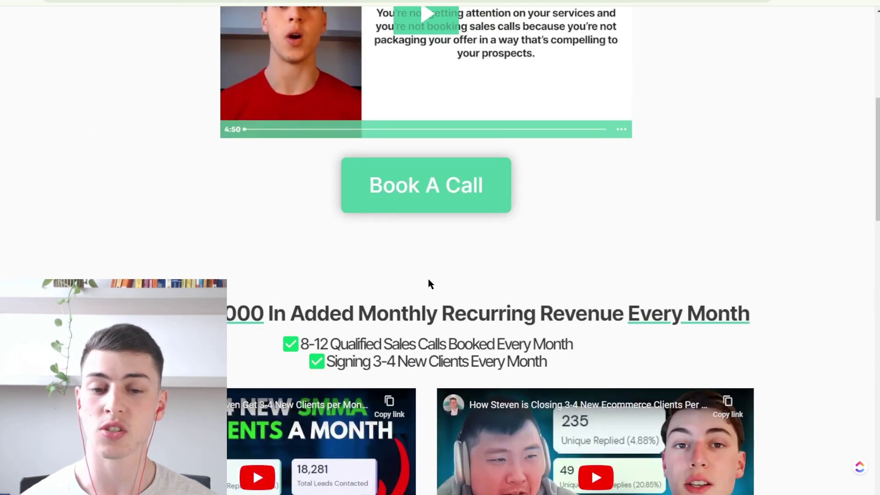
scroll(429, 281, down, 4)
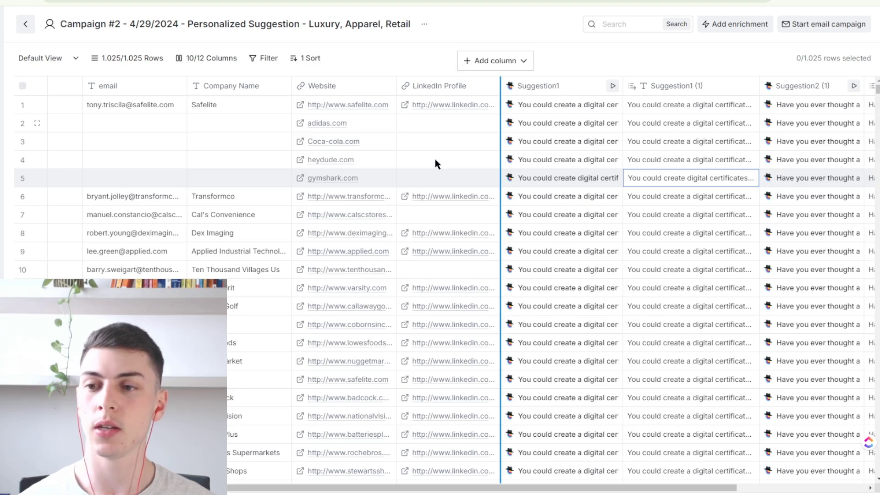
- Scroll the Clay table back to First/Last Name, then switch to the email script + context document
scroll(449, 190, left, 4)
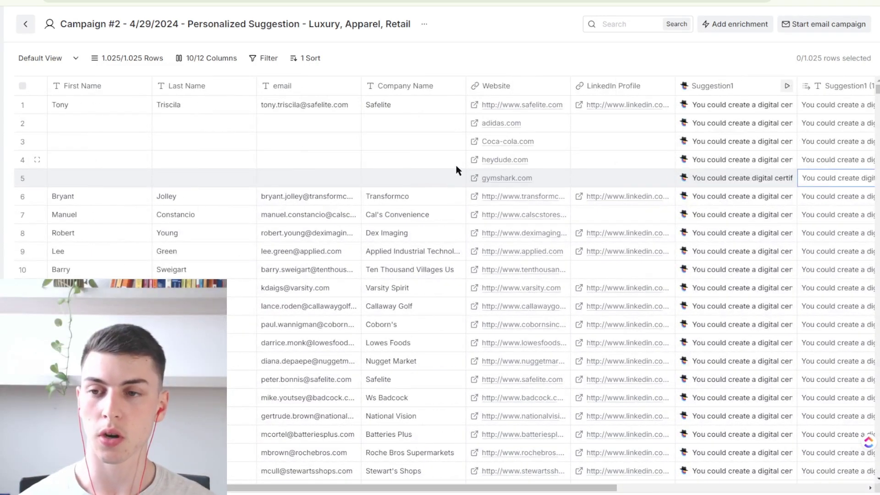
mouse_move(461, 86)
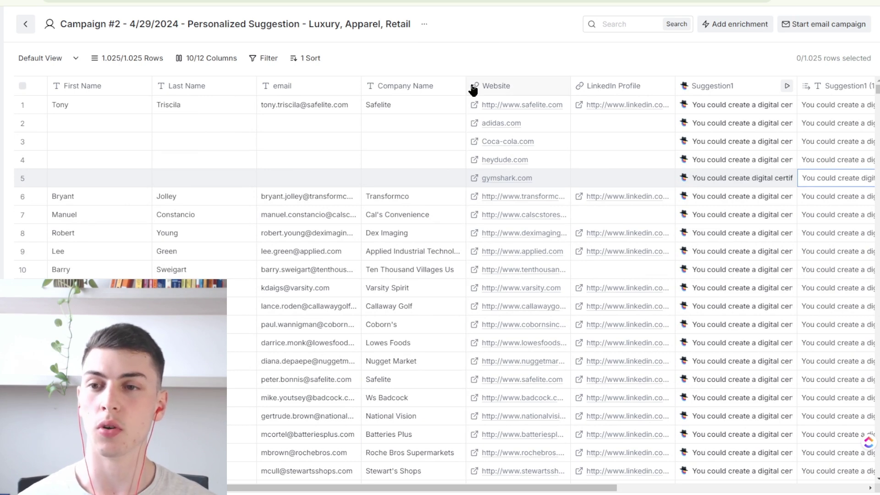
key(ctrl+Tab)
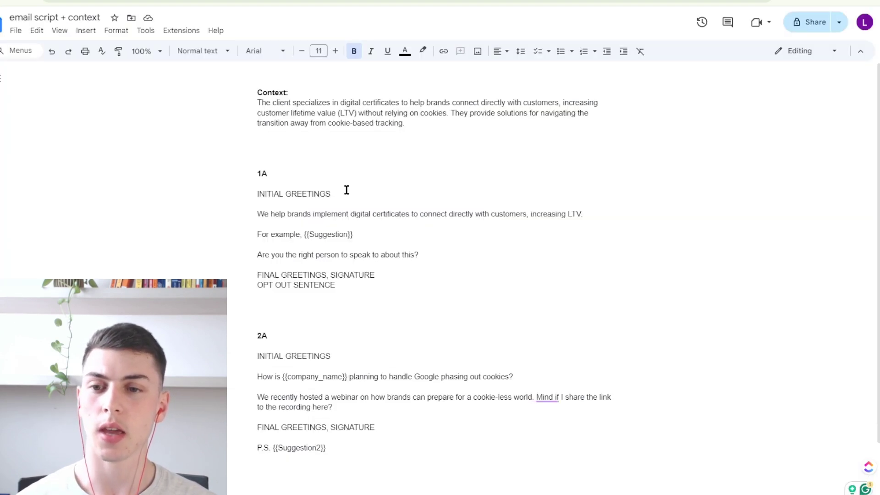
- Zoom the document to 150% and highlight the context phrases on digital certificates, customers and lifetime value
click(140, 51)
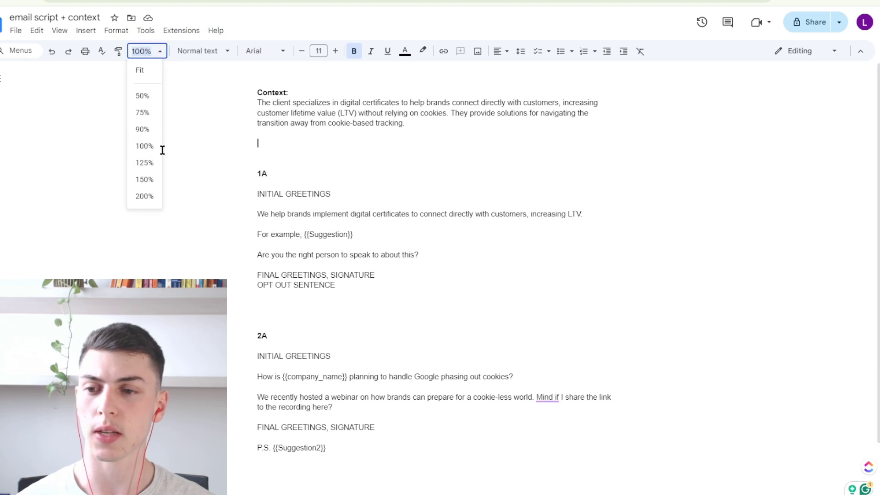
click(153, 177)
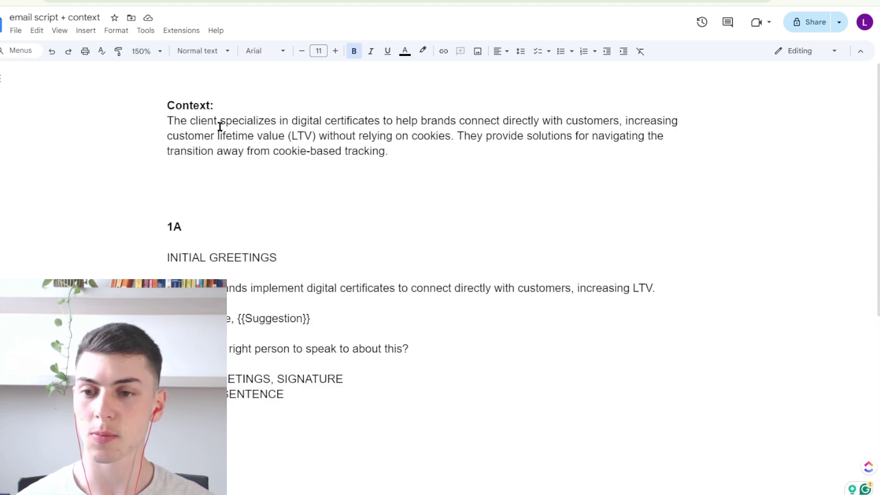
drag(220, 120, 380, 119)
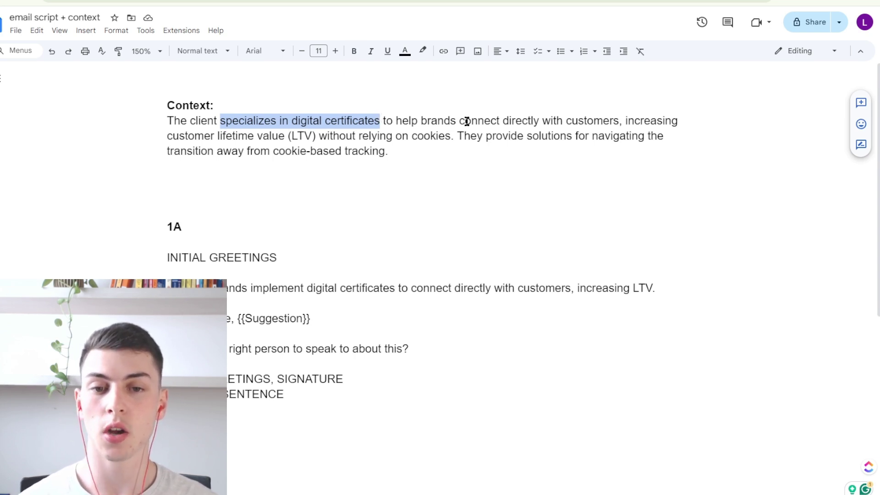
drag(503, 121, 625, 118)
click(624, 119)
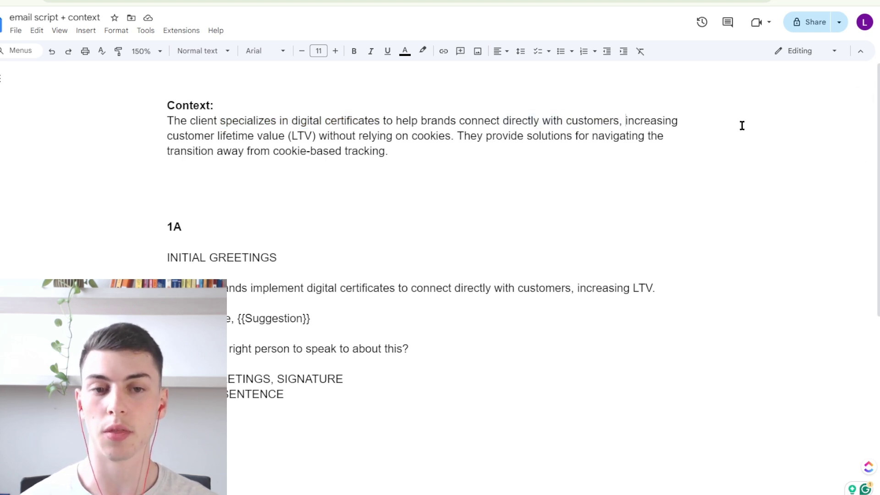
drag(167, 135, 289, 139)
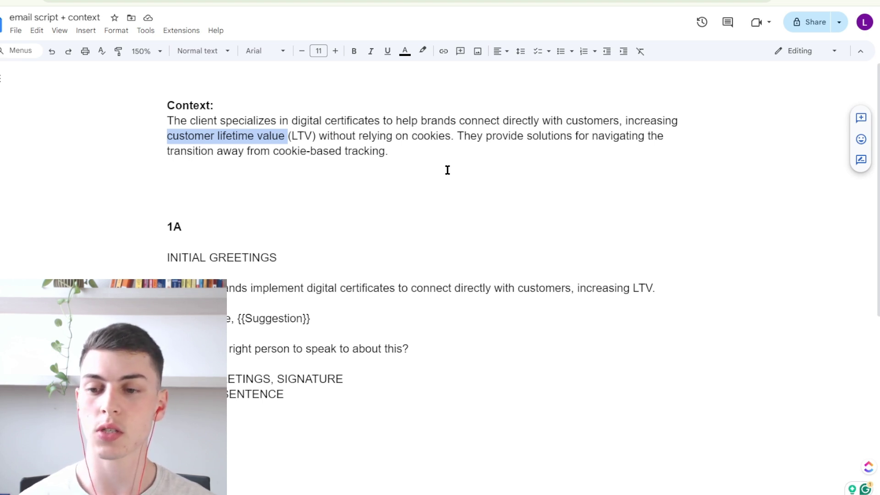
- Review email 1A's opening sentence and its 'For example, {{Suggestion}}' placeholder line
scroll(397, 194, down, 1)
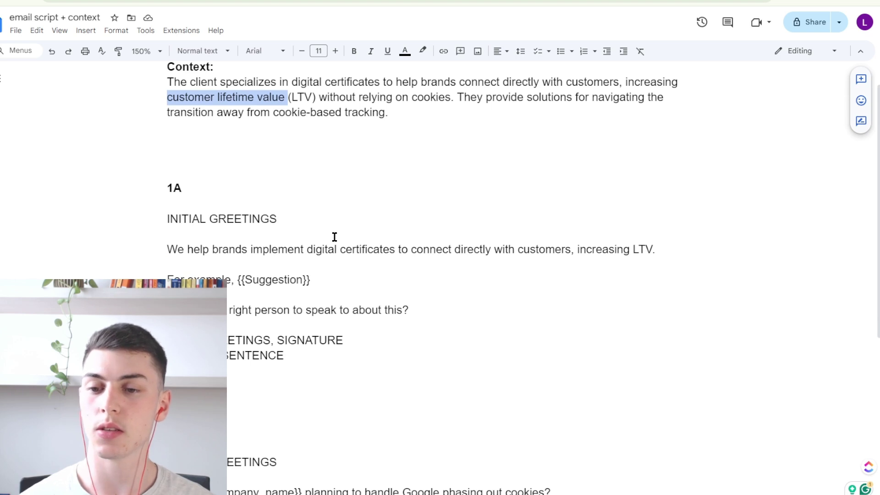
scroll(314, 232, down, 1)
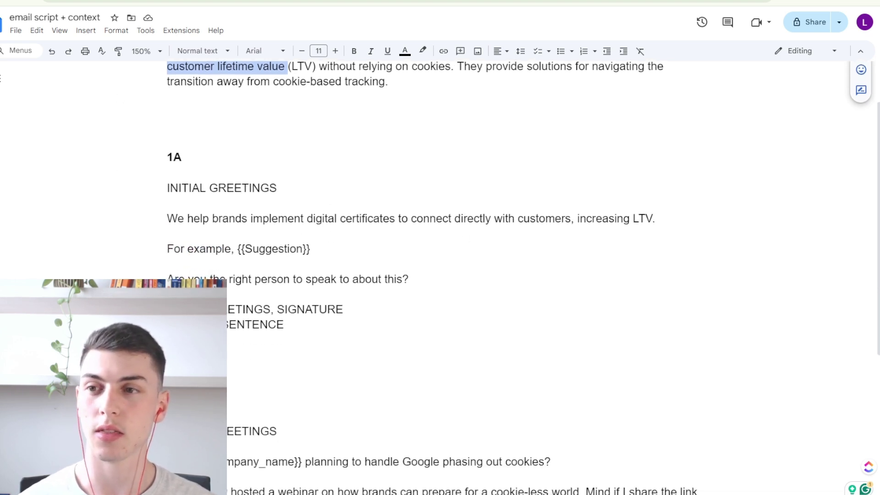
key(ctrl+Tab)
key(ctrl+shift+Tab)
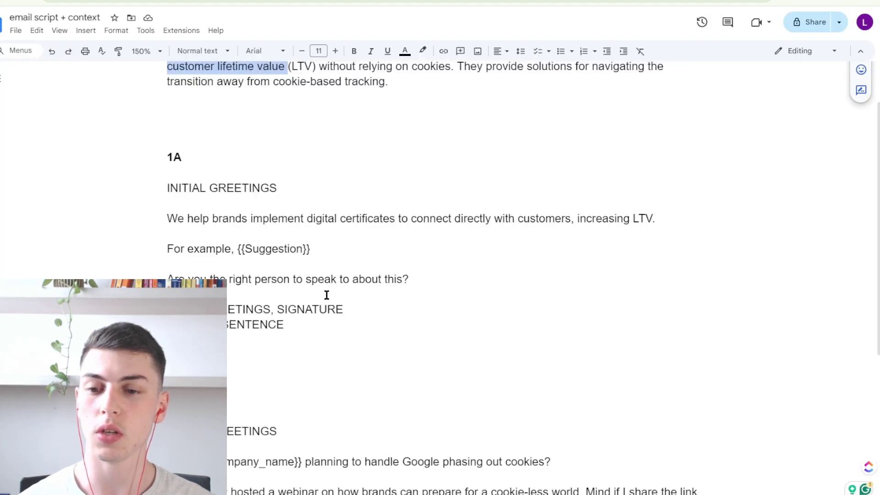
drag(237, 248, 313, 250)
click(313, 250)
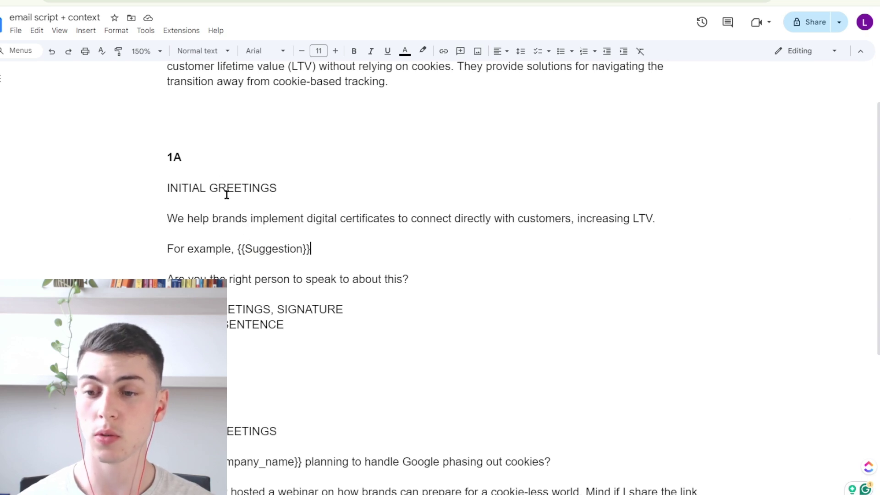
drag(171, 216, 334, 218)
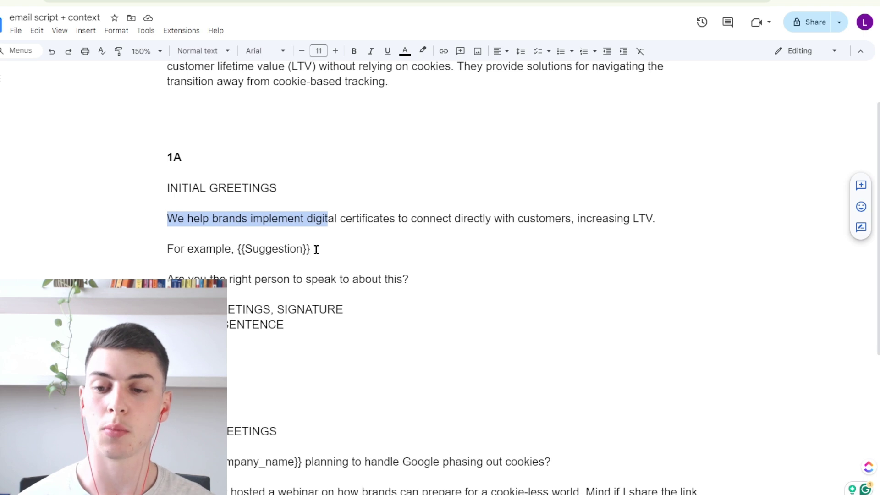
drag(166, 248, 239, 248)
drag(316, 249, 236, 250)
click(350, 254)
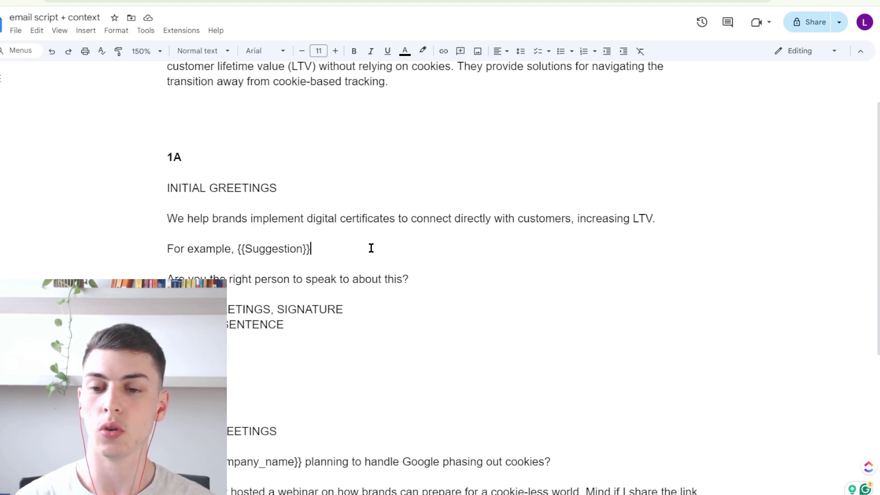
- Select the digital certificates sentence and nearby lines in email 1A while reviewing it
triple_click(358, 219)
double_click(358, 219)
triple_click(358, 219)
double_click(358, 218)
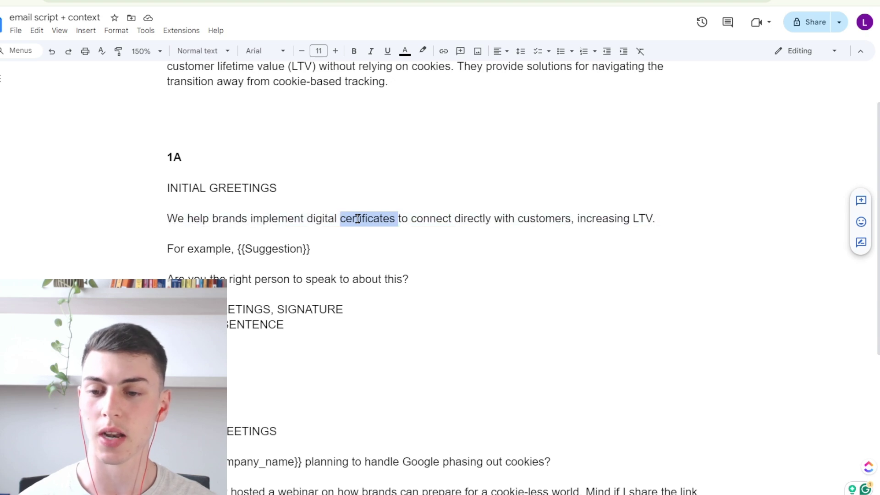
click(211, 263)
scroll(231, 258, down, 2)
scroll(231, 258, up, 2)
drag(166, 264, 424, 261)
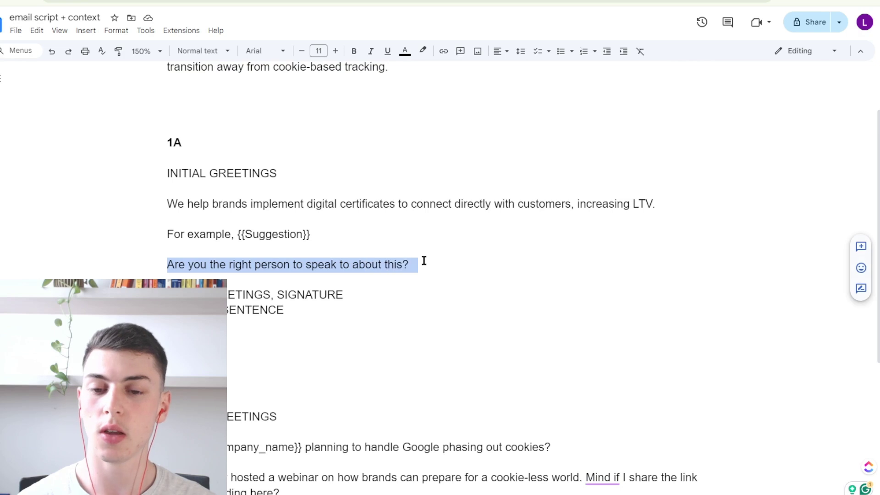
scroll(432, 269, up, 1)
click(425, 282)
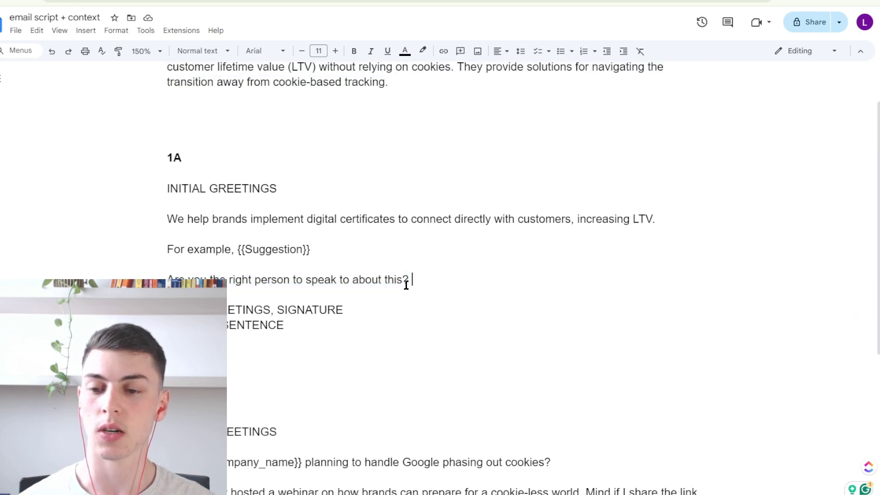
- Add a 'd more info?' line below the 'Are you the right person' question, then delete it
drag(158, 278, 411, 281)
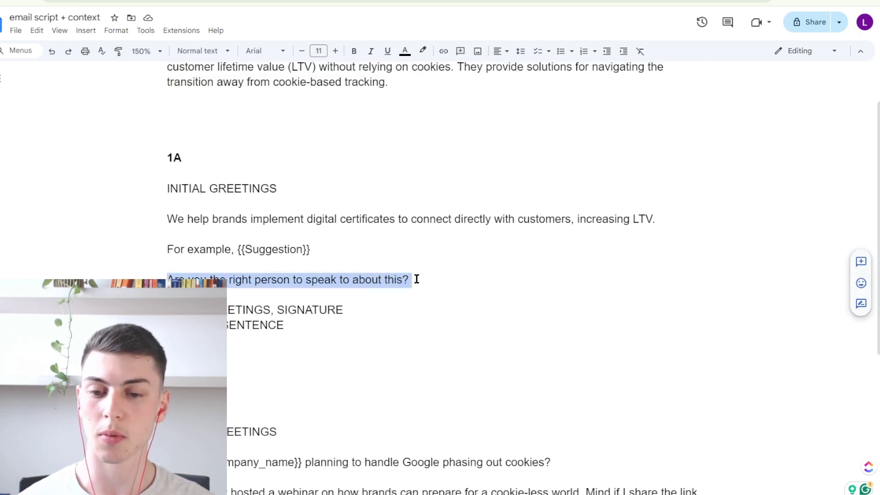
double_click(422, 277)
key(Return)
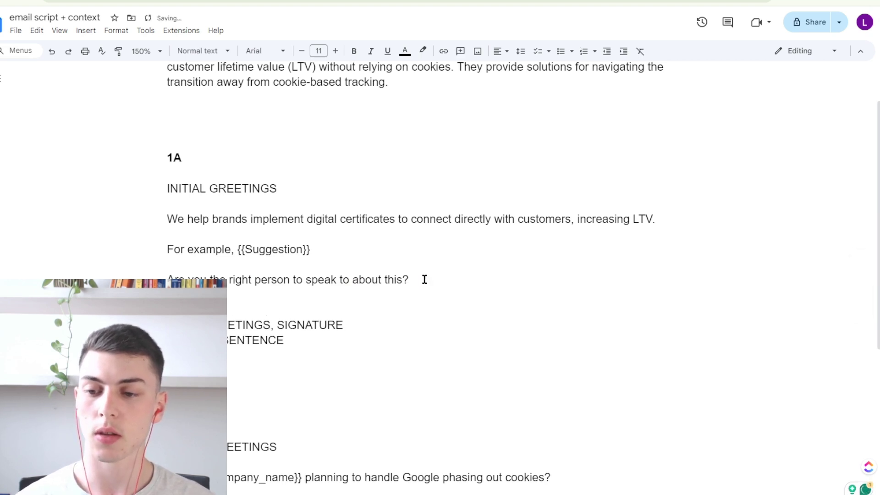
text(d)
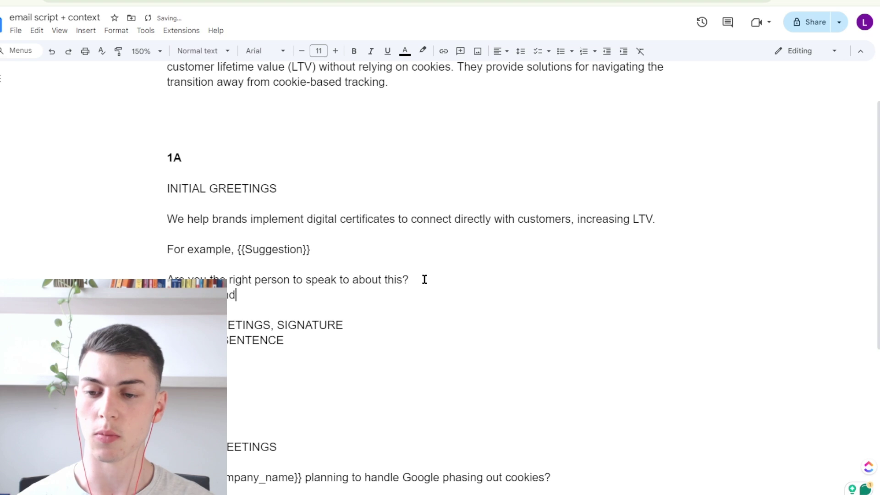
text( more info?)
key(Return)
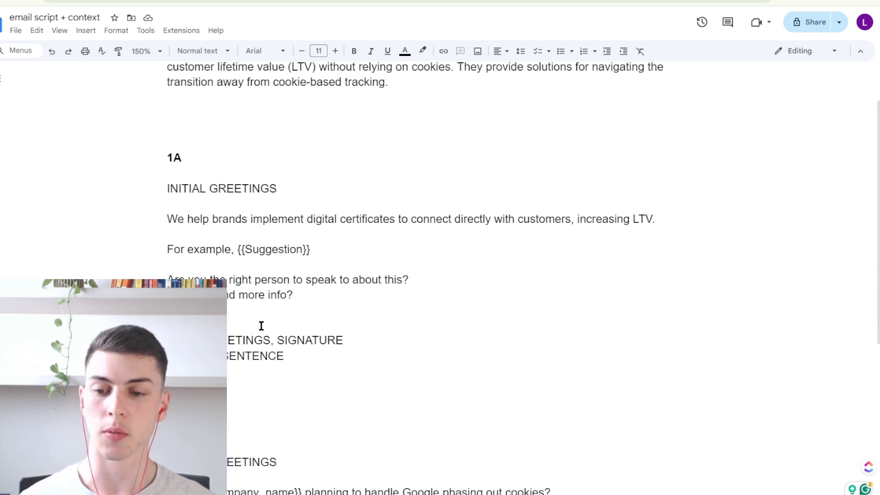
drag(293, 294, 167, 294)
key(BackSpace)
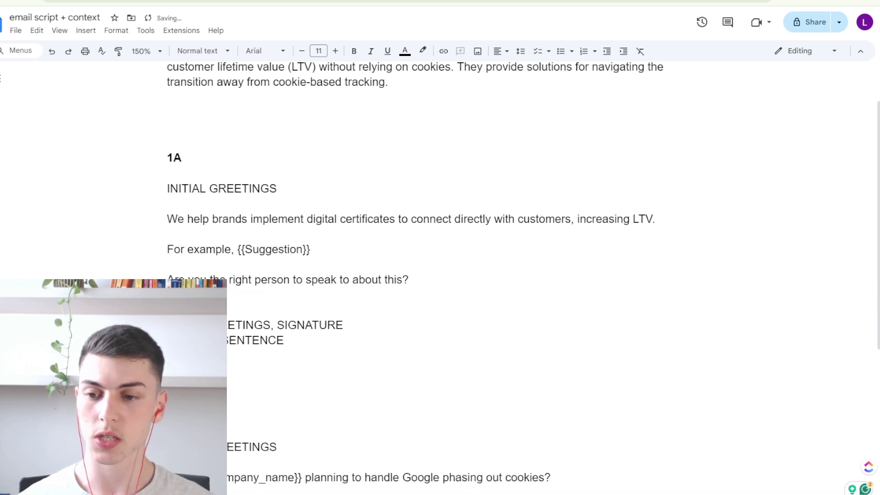
key(Delete)
- Change the 1A placeholder to {{Suggestion1}} and return to the Clay campaign table
scroll(346, 215, down, 3)
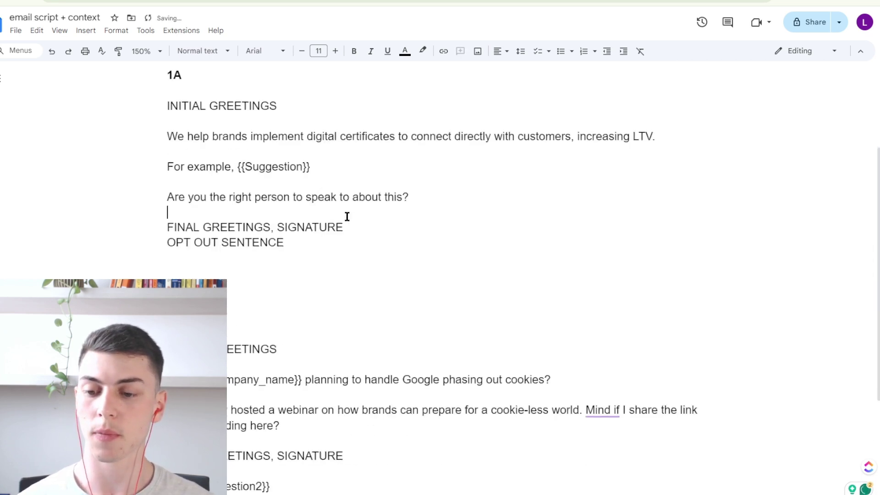
scroll(321, 222, up, 5)
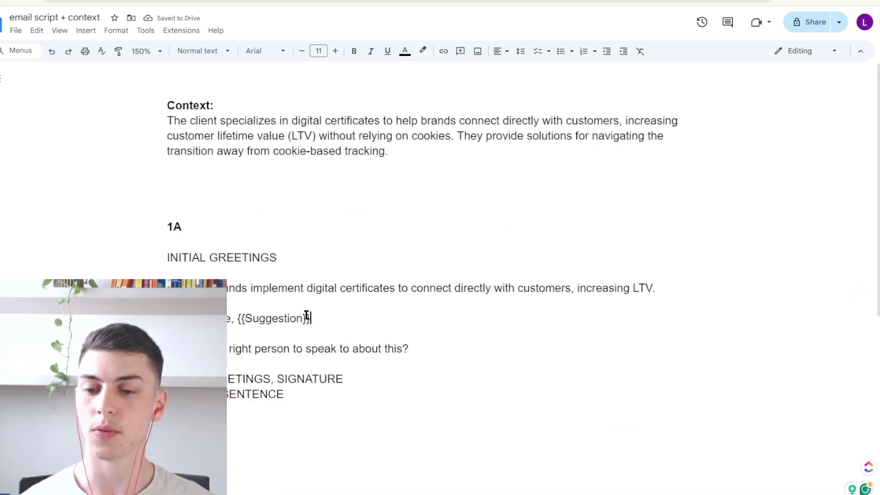
drag(312, 318, 239, 318)
click(315, 322)
click(303, 318)
text(1)
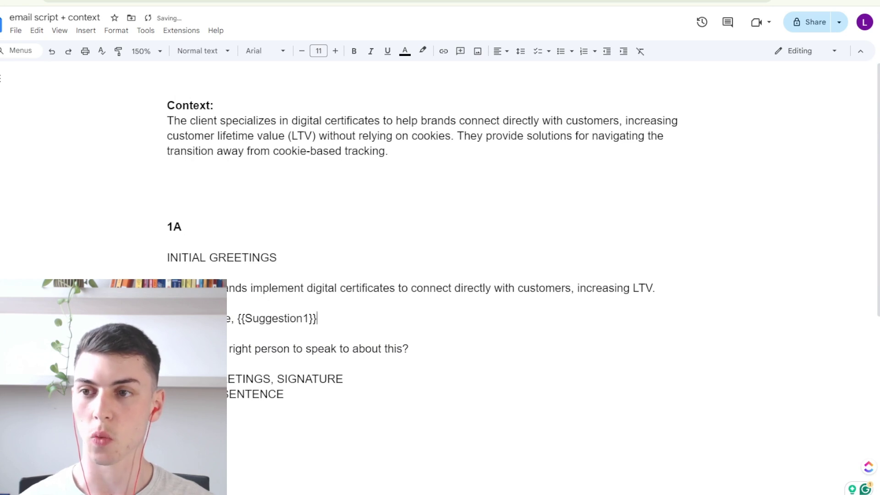
click(93, 2)
- Scroll to the Suggestion1 column and open its Edit column settings
scroll(677, 137, right, 4)
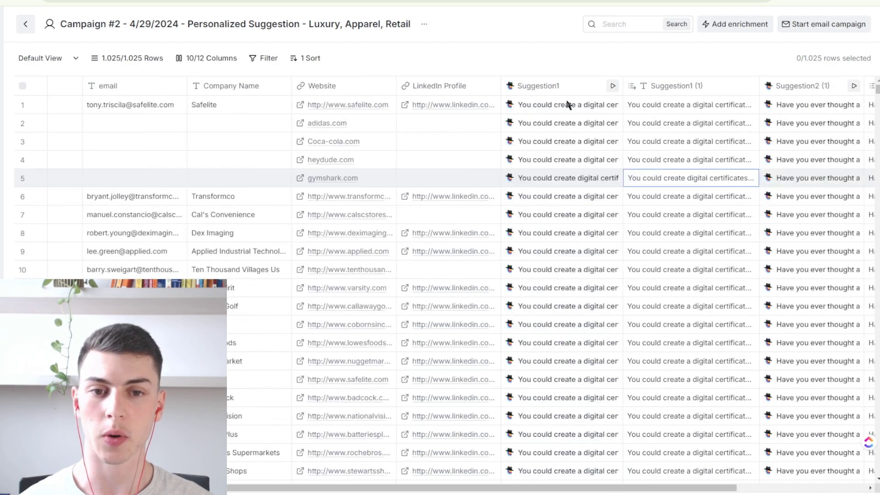
scroll(511, 247, right, 3)
scroll(511, 247, left, 7)
scroll(510, 246, right, 4)
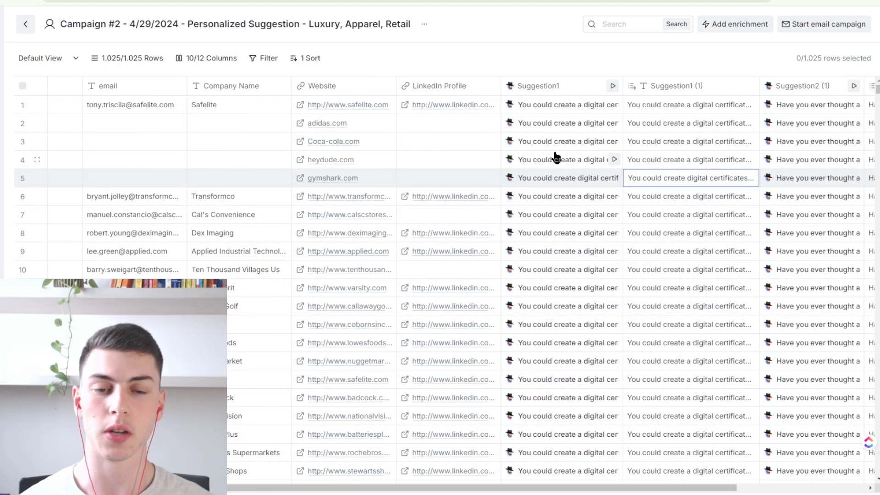
click(544, 88)
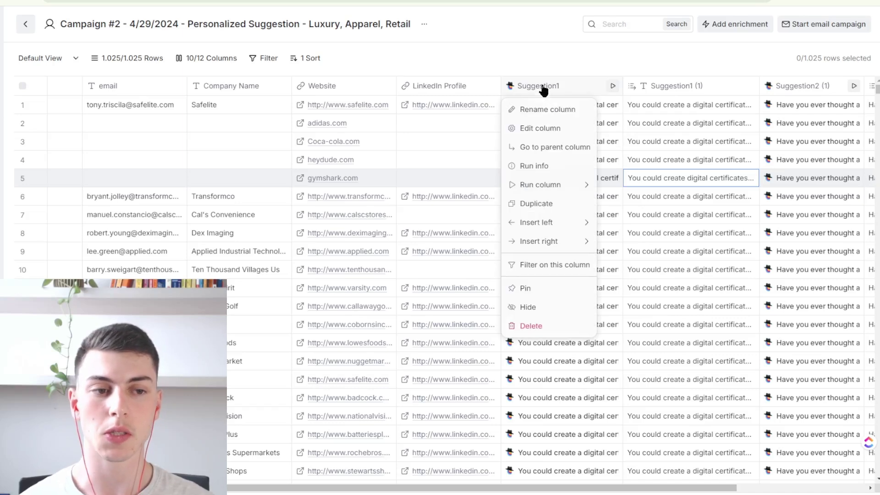
click(545, 132)
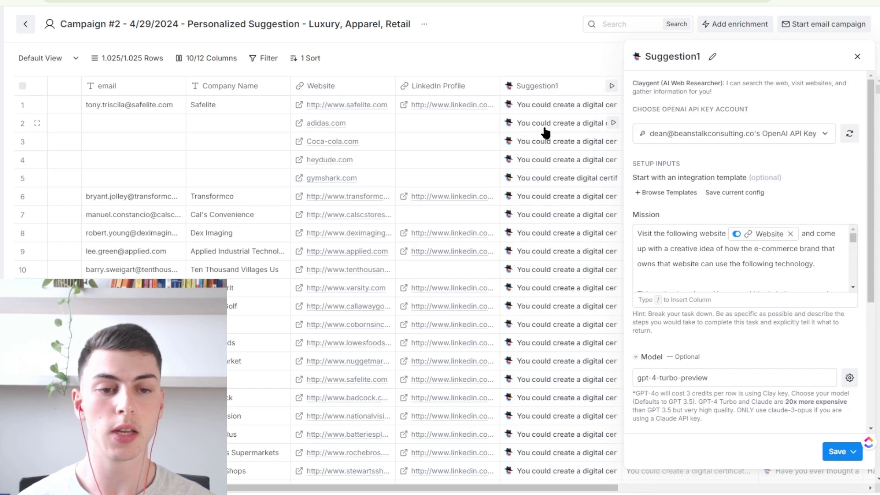
- Expand the Mission prompt and read its paragraph describing the technology and Website input
click(841, 255)
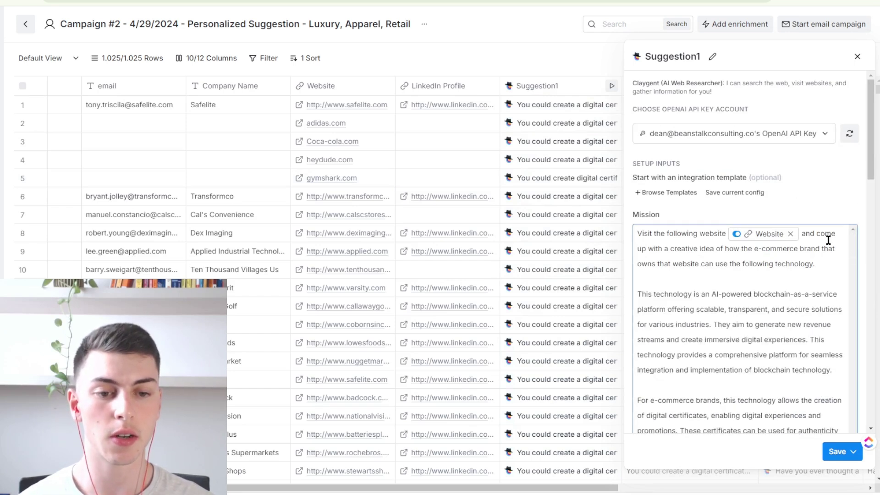
scroll(673, 252, down, 2)
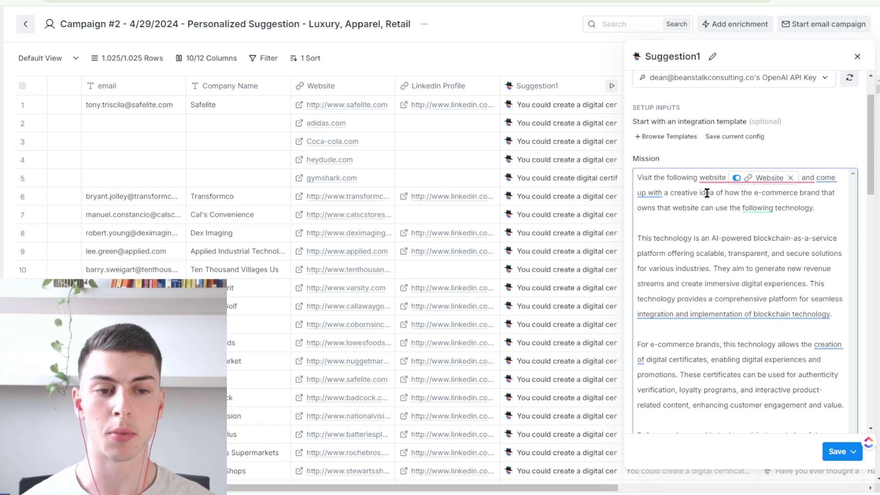
scroll(707, 192, down, 1)
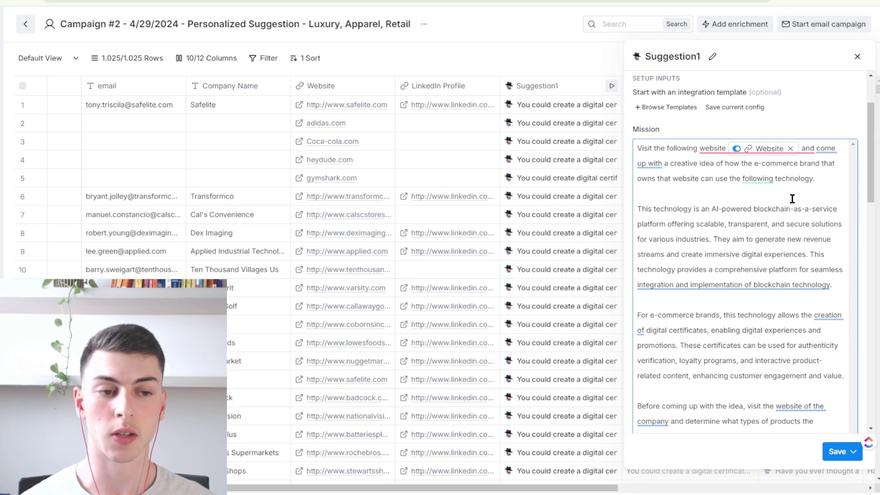
scroll(773, 204, down, 1)
mouse_move(638, 177)
mouse_down()
mouse_move(767, 210)
mouse_move(833, 253)
mouse_up()
click(832, 254)
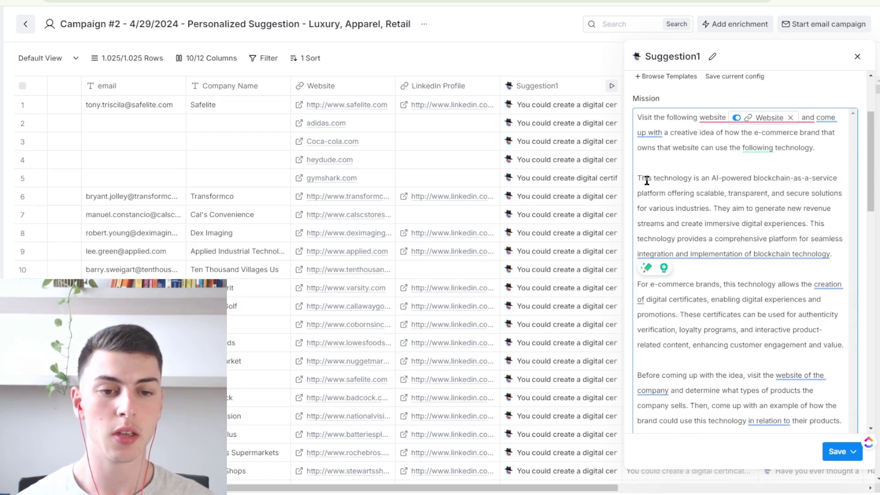
scroll(678, 185, down, 1)
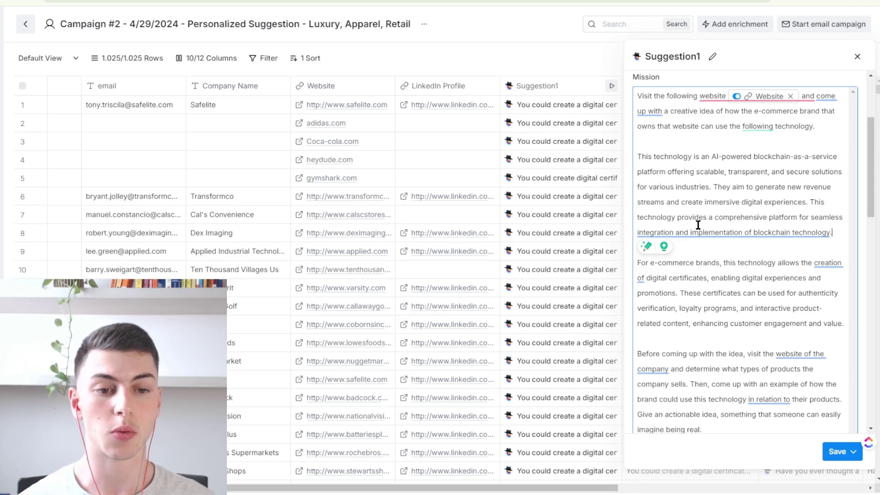
click(808, 203)
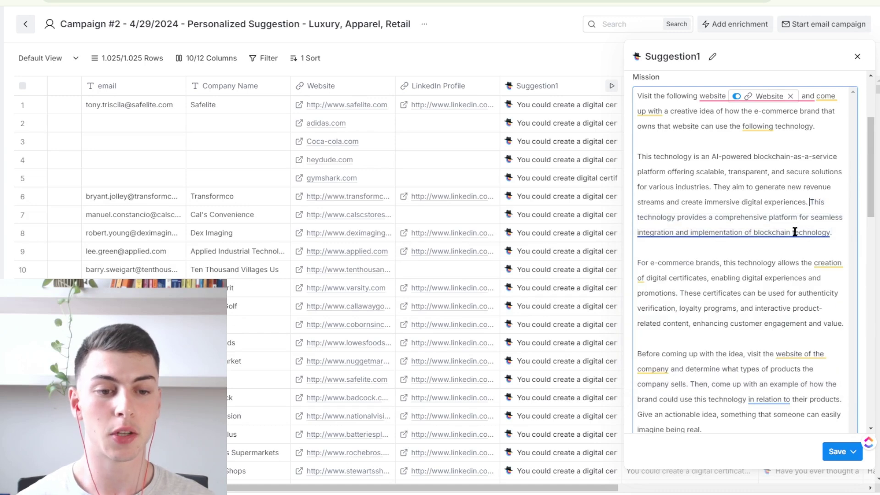
scroll(779, 233, down, 2)
scroll(786, 220, down, 1)
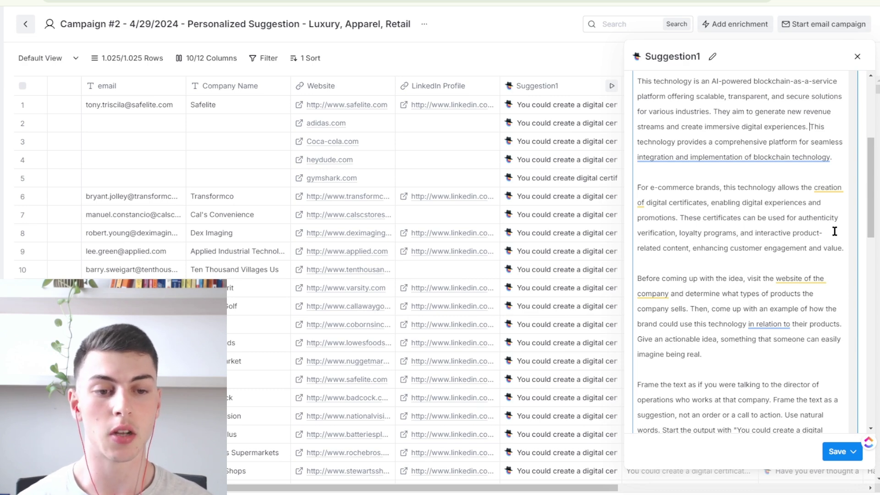
scroll(835, 232, down, 1)
scroll(752, 230, up, 1)
drag(691, 249, 646, 203)
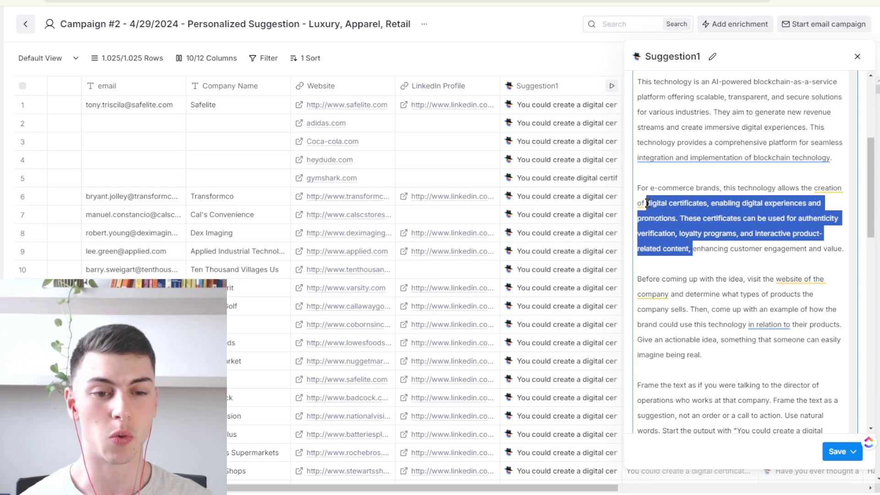
click(772, 218)
scroll(791, 219, down, 1)
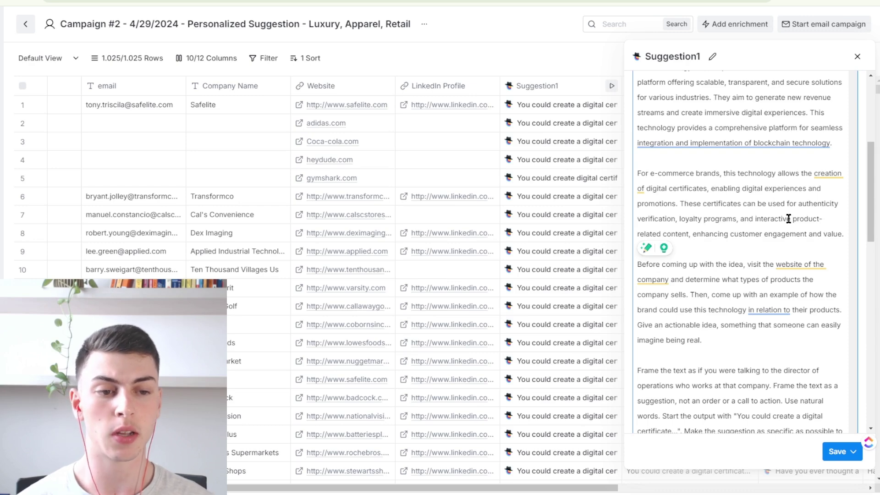
scroll(788, 219, down, 4)
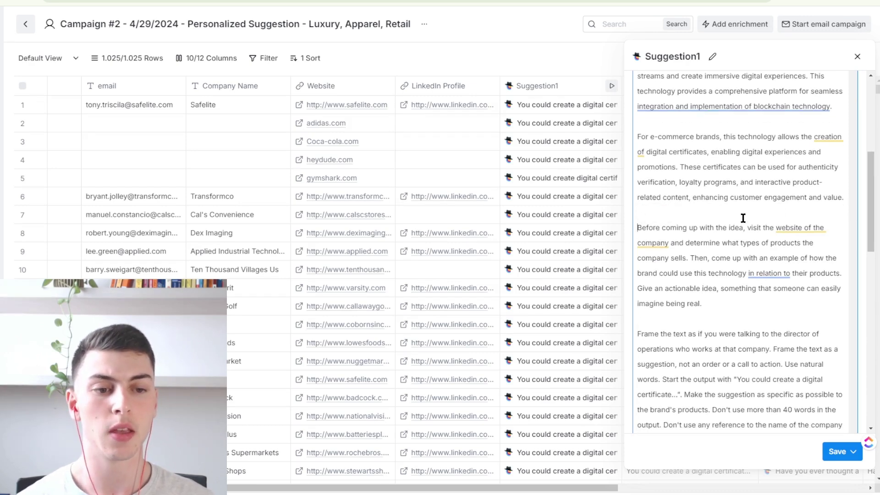
scroll(680, 225, down, 5)
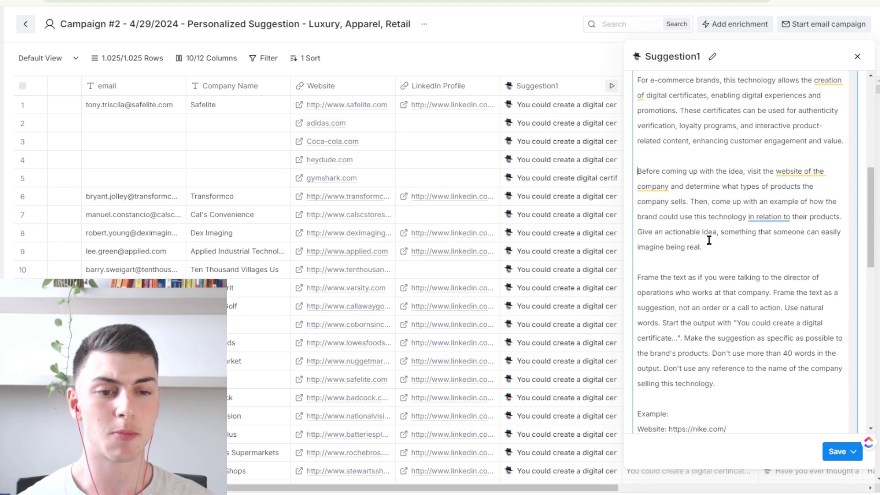
scroll(680, 226, up, 2)
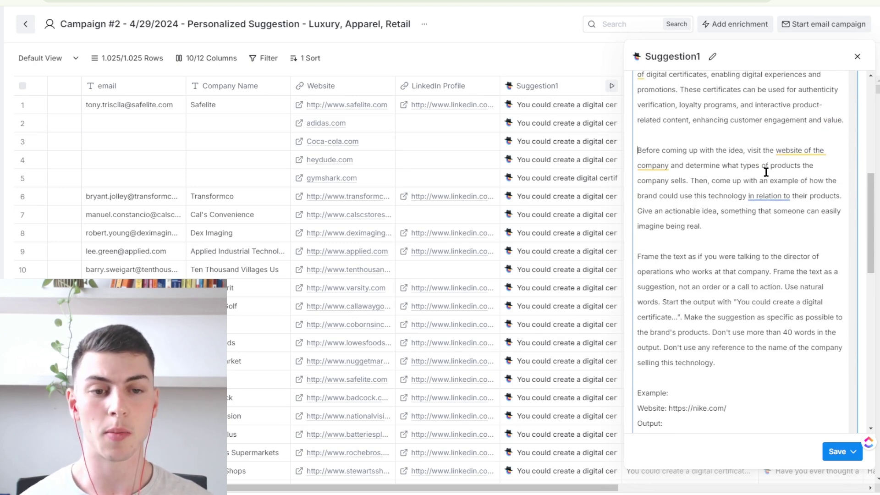
mouse_move(696, 165)
mouse_down()
mouse_move(831, 172)
mouse_move(688, 178)
mouse_up()
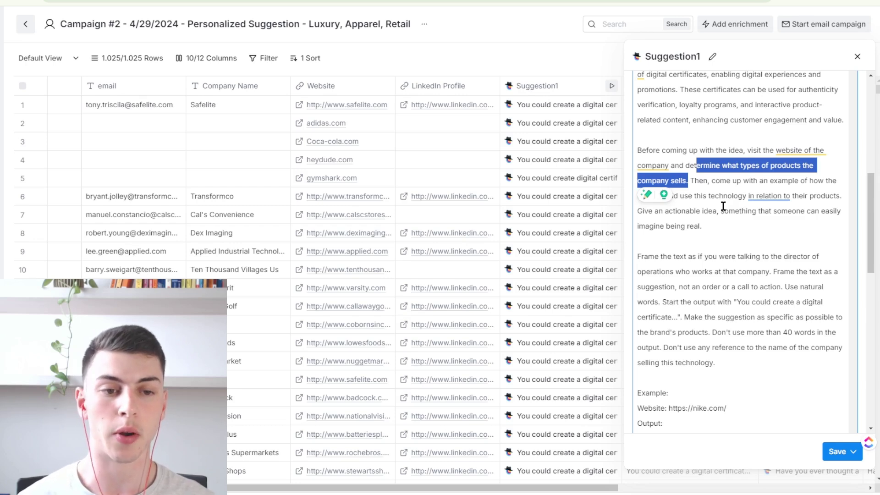
click(817, 167)
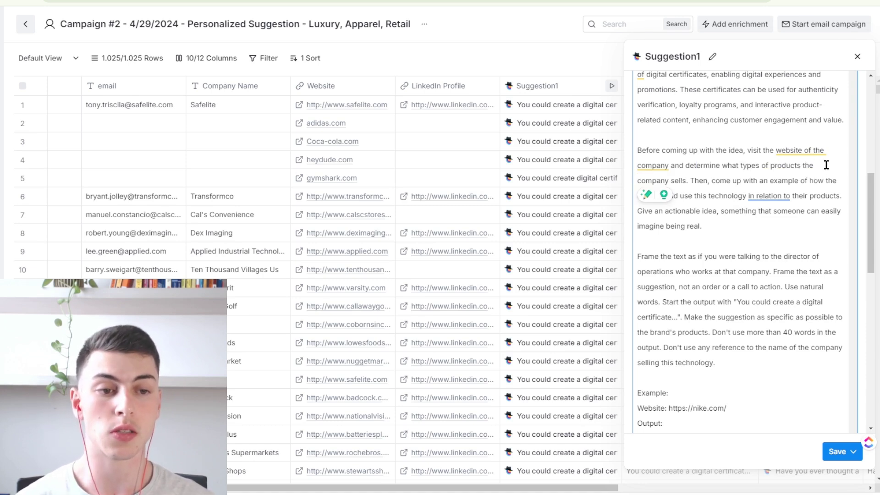
scroll(826, 165, down, 1)
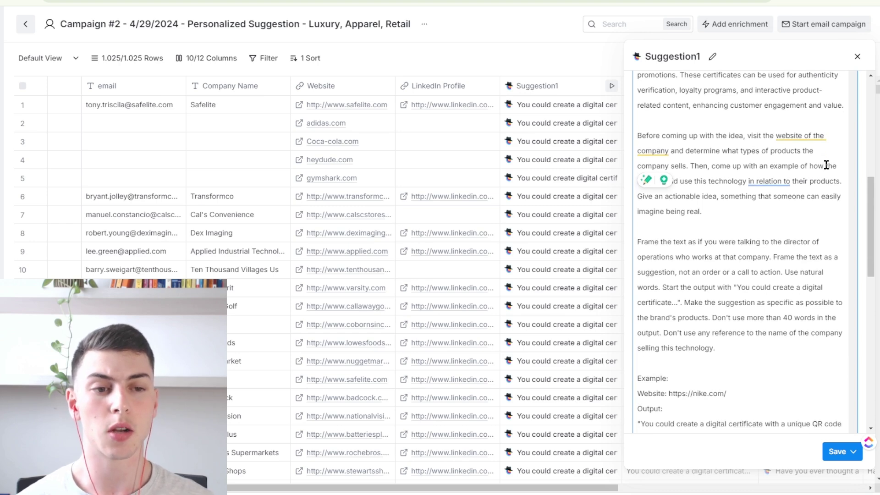
scroll(790, 171, up, 2)
drag(726, 188, 730, 188)
click(710, 205)
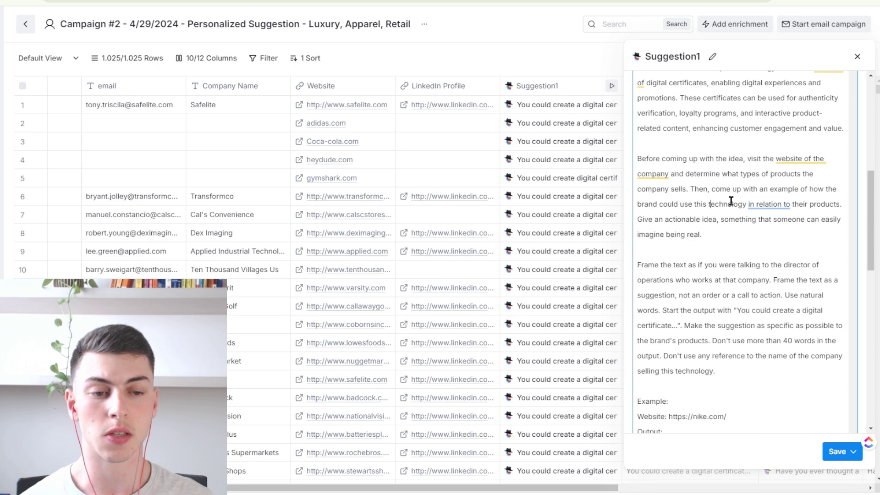
mouse_move(751, 204)
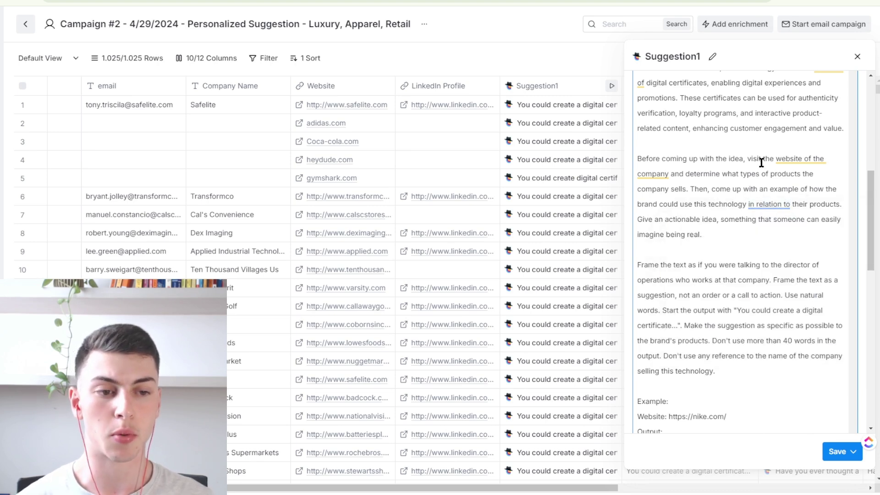
drag(718, 235, 637, 219)
click(723, 236)
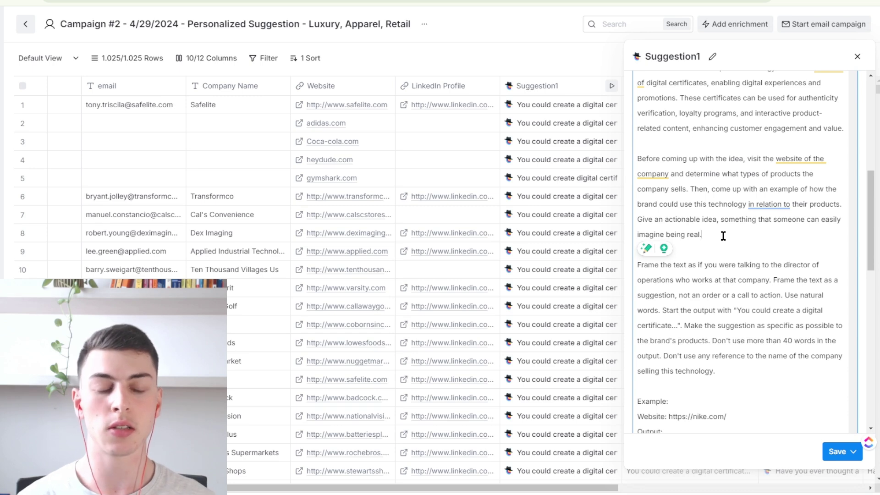
scroll(723, 235, down, 1)
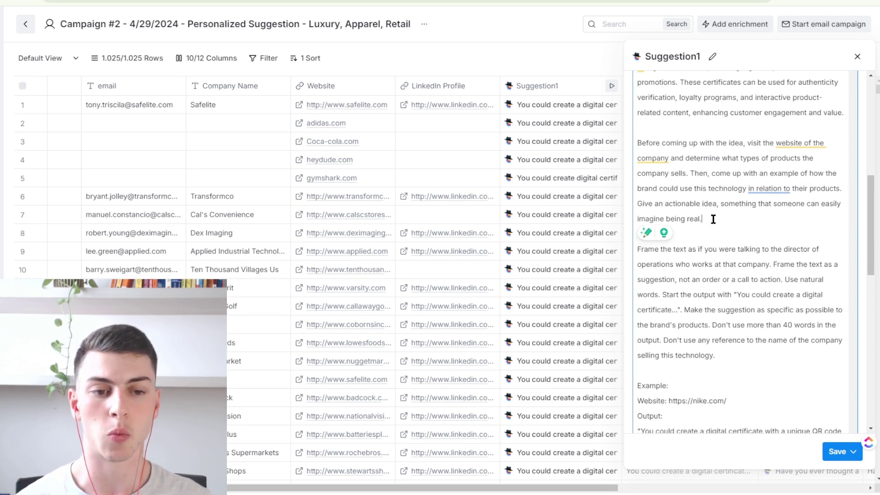
drag(701, 218, 637, 203)
click(737, 218)
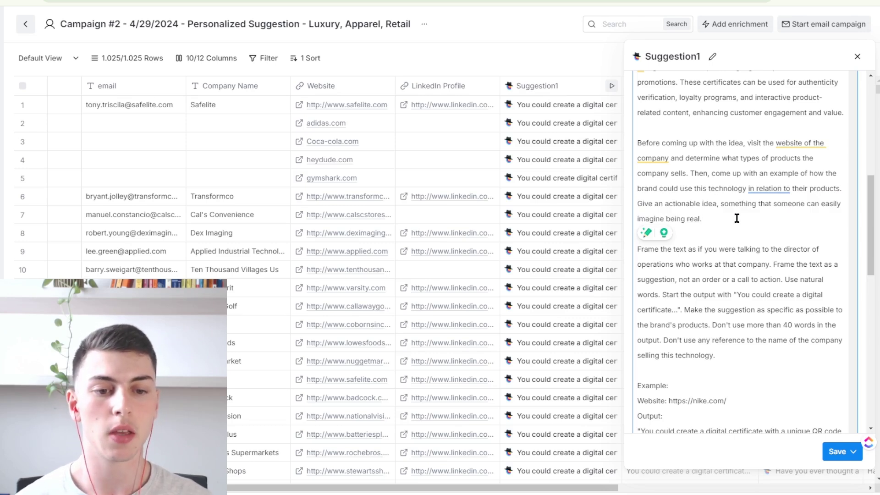
scroll(736, 218, down, 1)
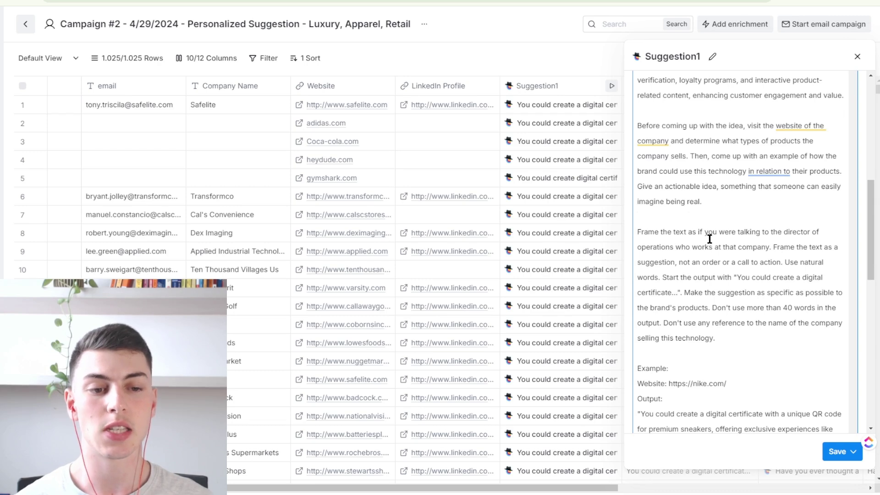
- Read the Mission prompt's operations director sentence, 'Use natural' framing rules and nike.com example output
scroll(709, 239, down, 3)
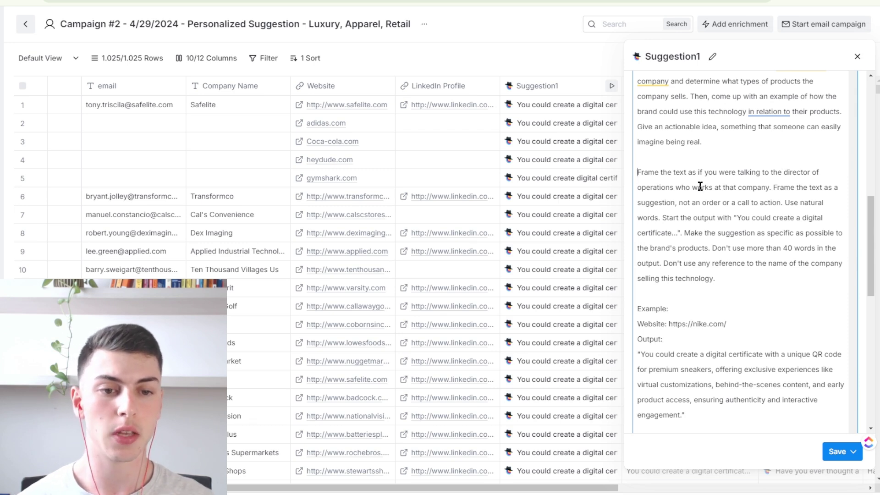
drag(772, 187, 637, 172)
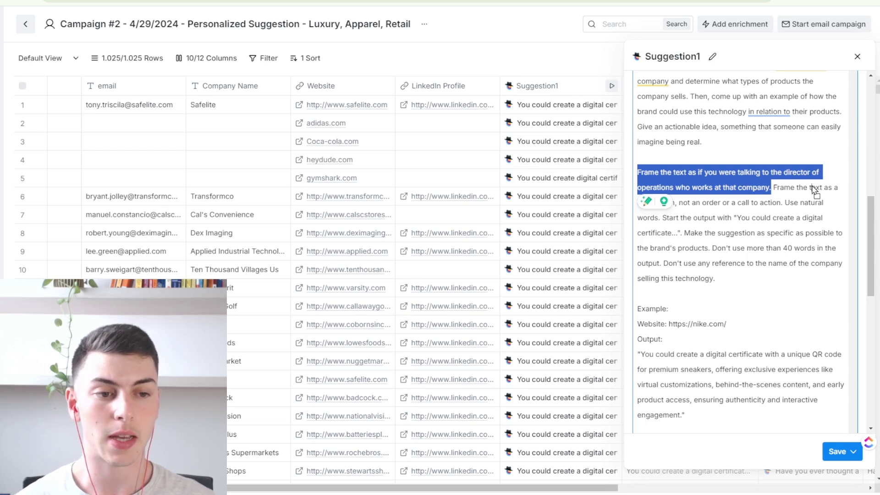
click(789, 202)
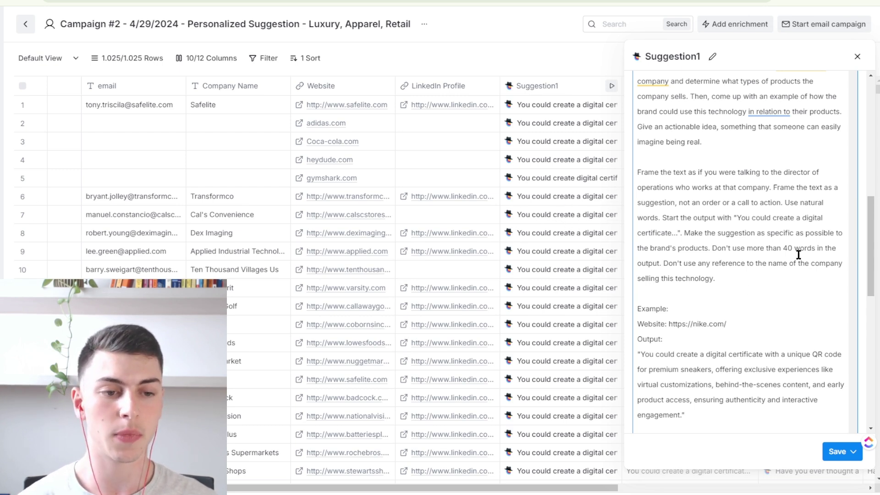
click(831, 218)
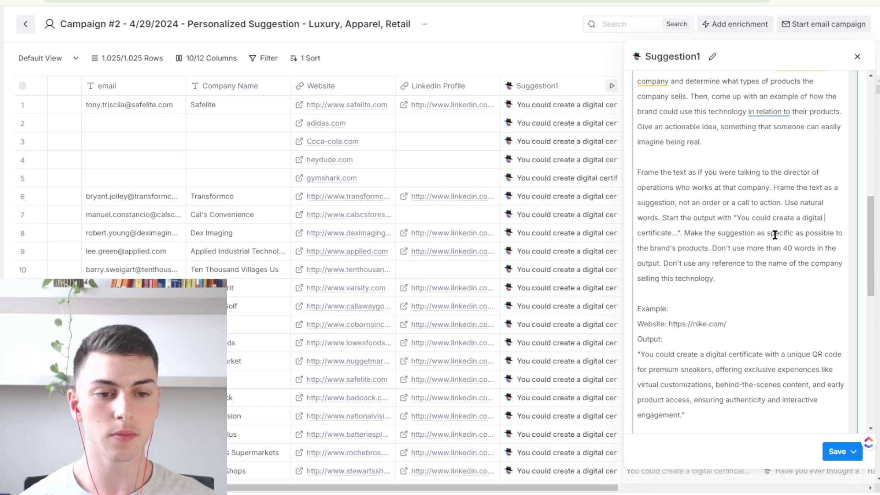
scroll(760, 236, down, 1)
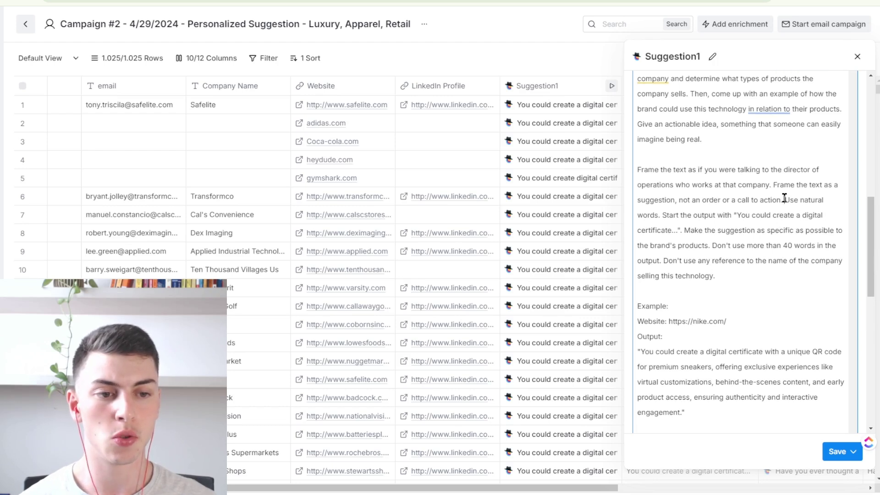
drag(785, 199, 826, 200)
click(662, 215)
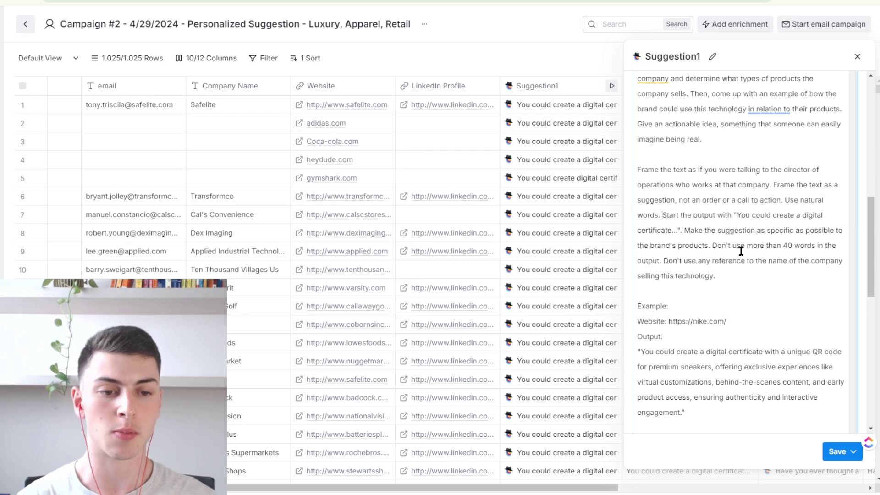
scroll(740, 251, down, 1)
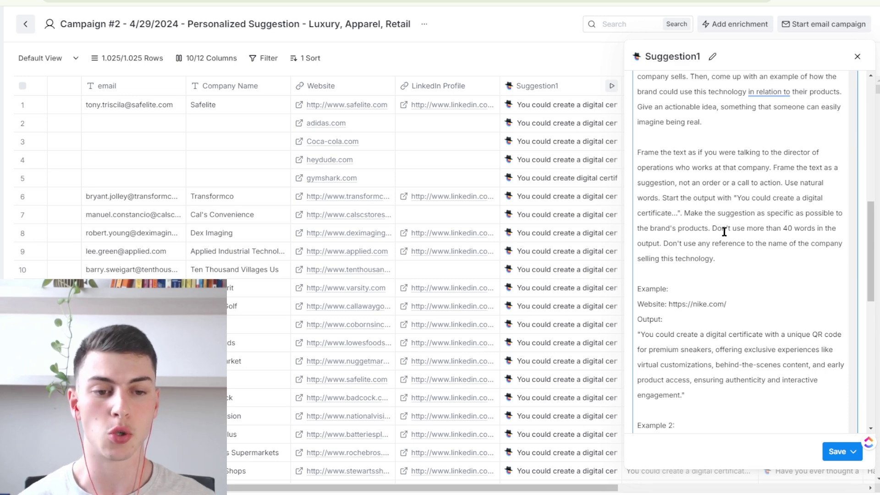
scroll(724, 232, down, 3)
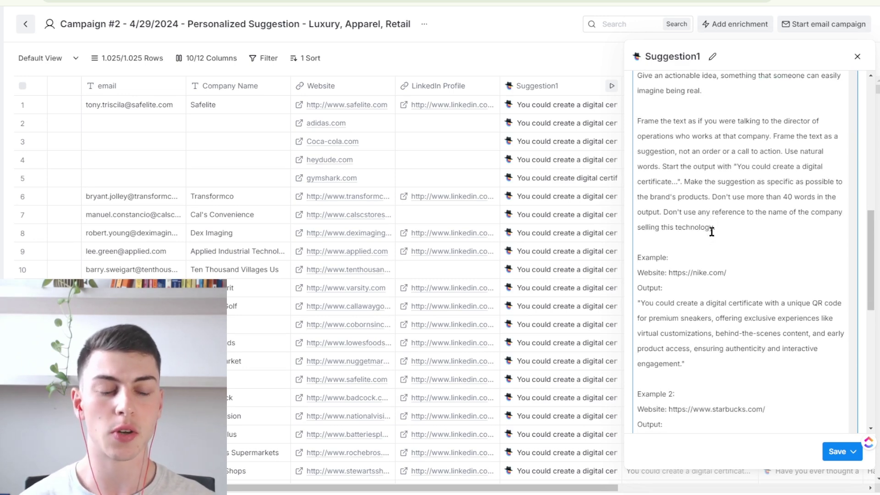
scroll(718, 174, down, 3)
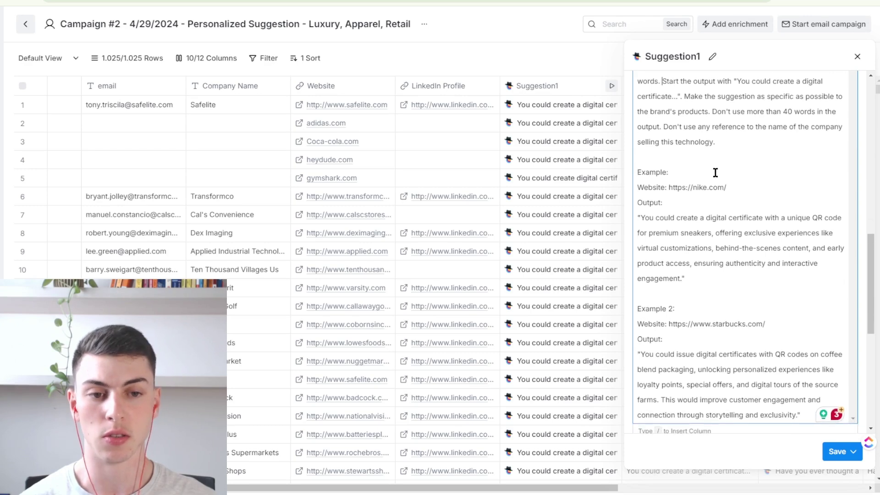
scroll(708, 165, down, 2)
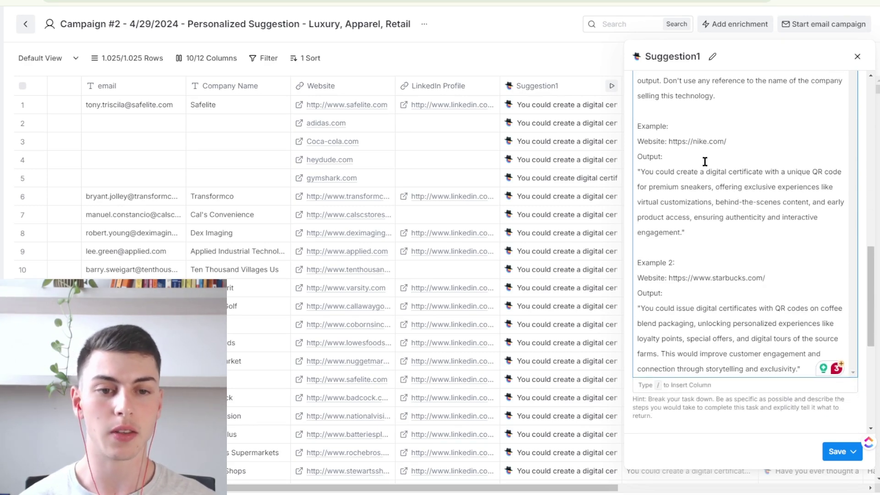
scroll(705, 162, down, 1)
scroll(704, 162, up, 6)
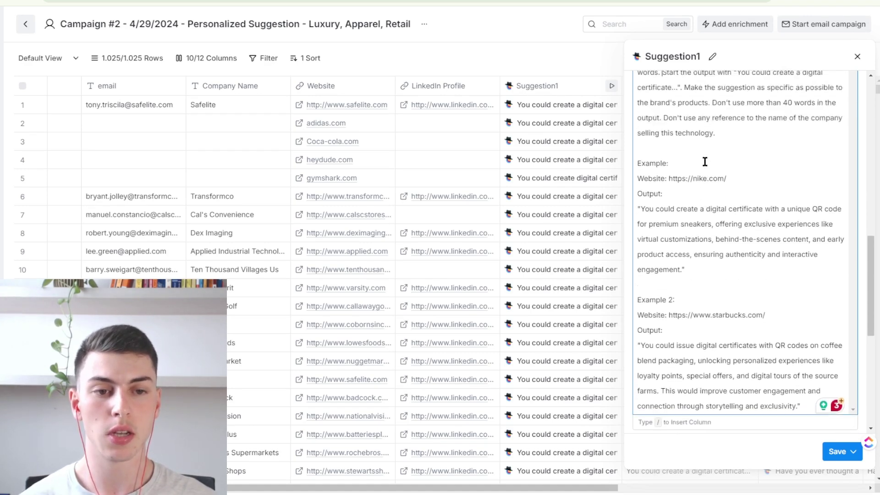
scroll(704, 161, up, 10)
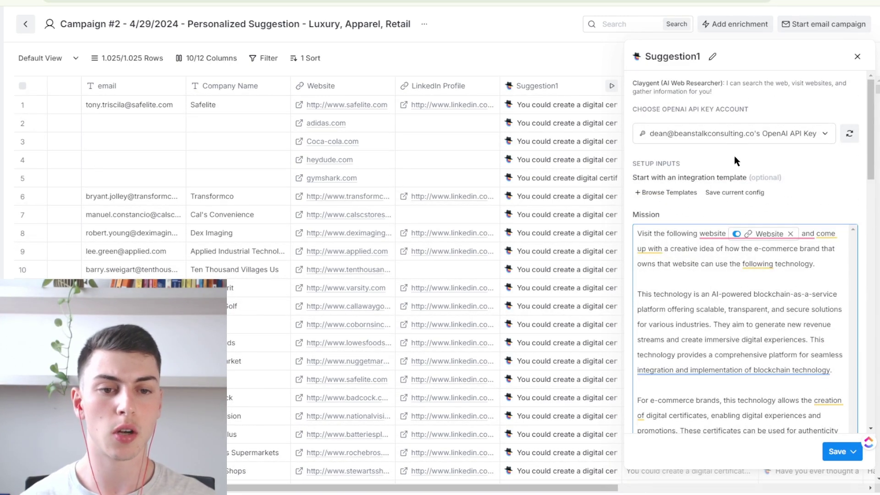
scroll(734, 156, down, 10)
scroll(734, 155, down, 1)
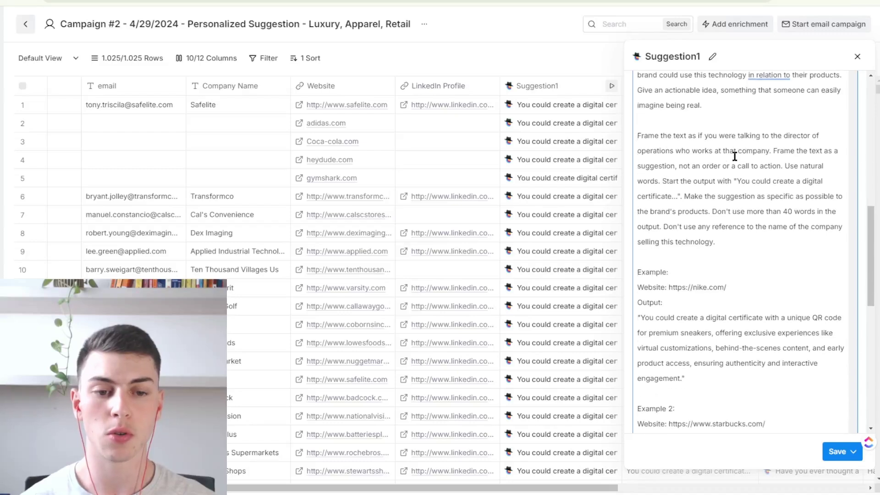
scroll(732, 156, down, 4)
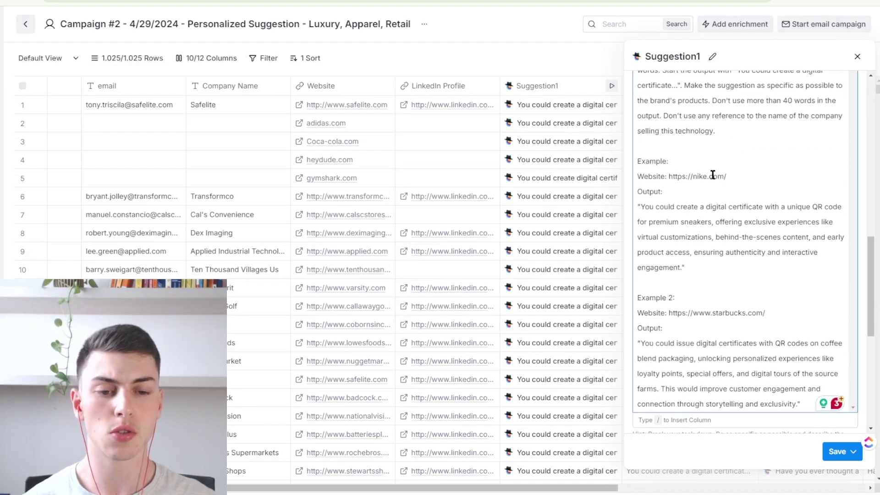
scroll(709, 251, down, 2)
scroll(708, 252, up, 3)
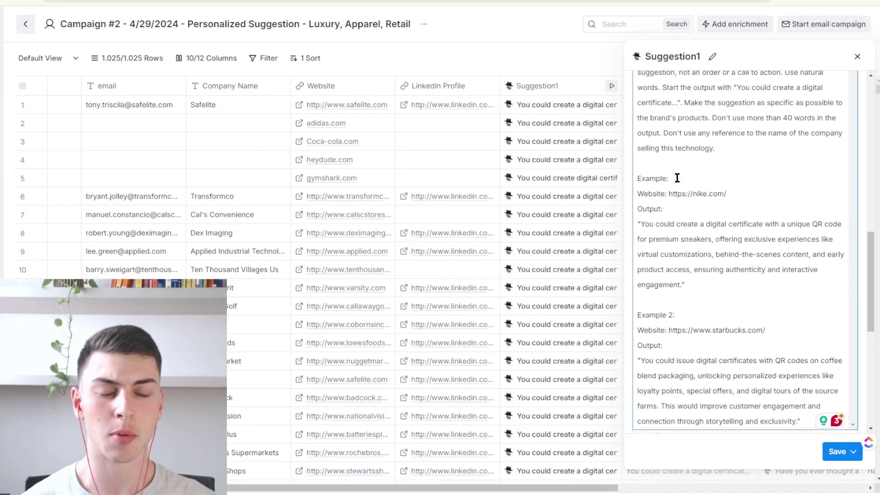
click(734, 192)
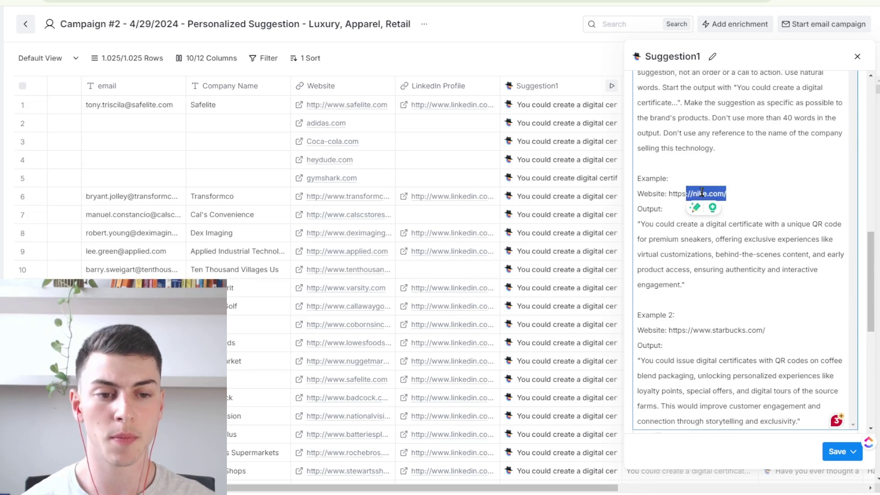
scroll(740, 229, down, 1)
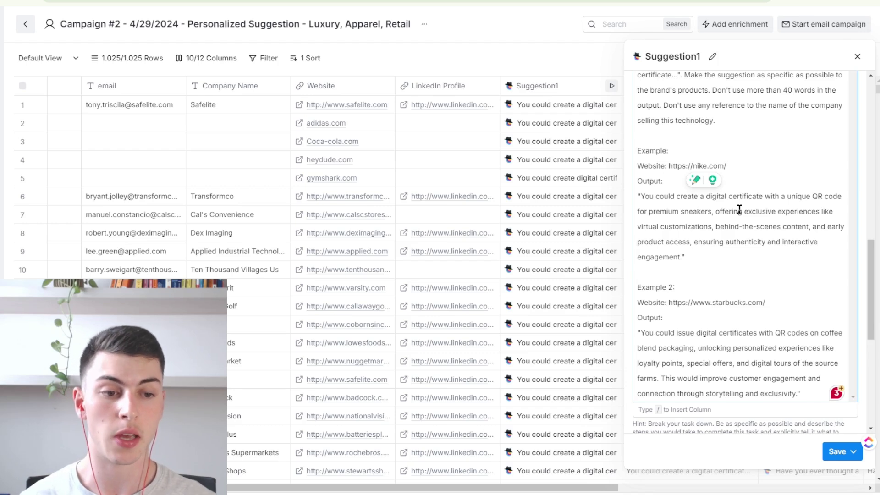
scroll(815, 206, down, 1)
drag(640, 192, 682, 251)
click(693, 235)
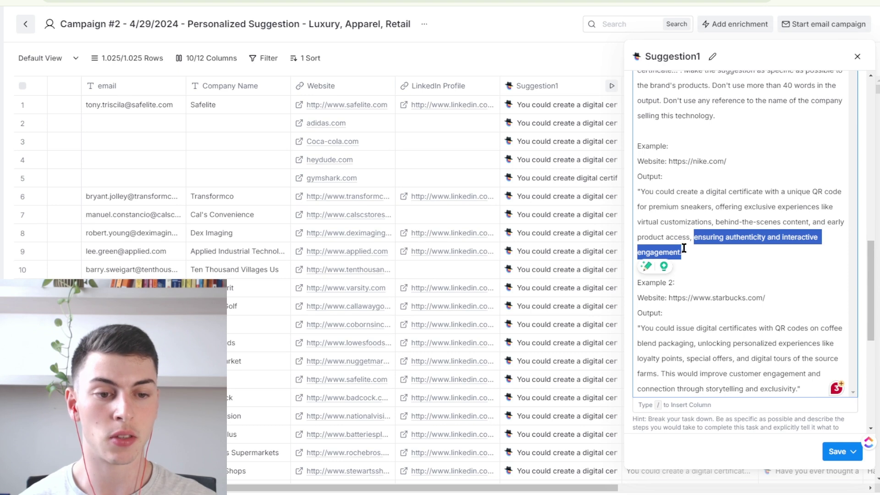
click(743, 256)
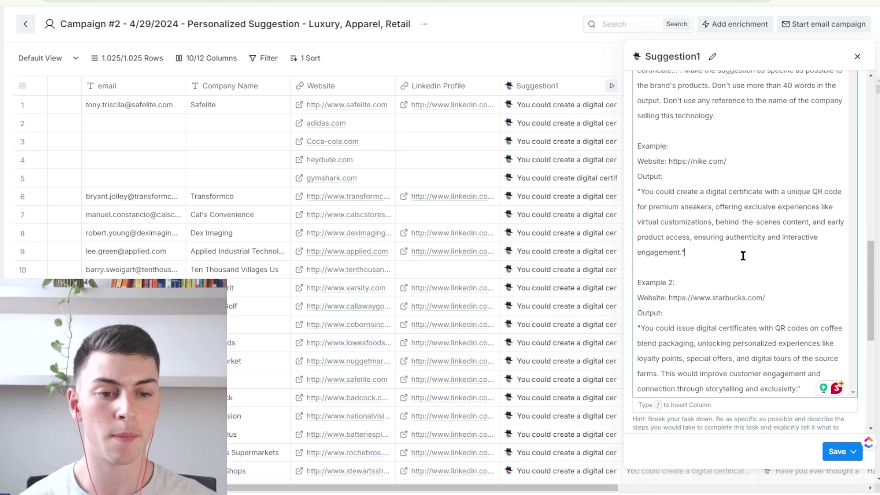
click(709, 247)
scroll(738, 277, down, 1)
scroll(738, 278, down, 2)
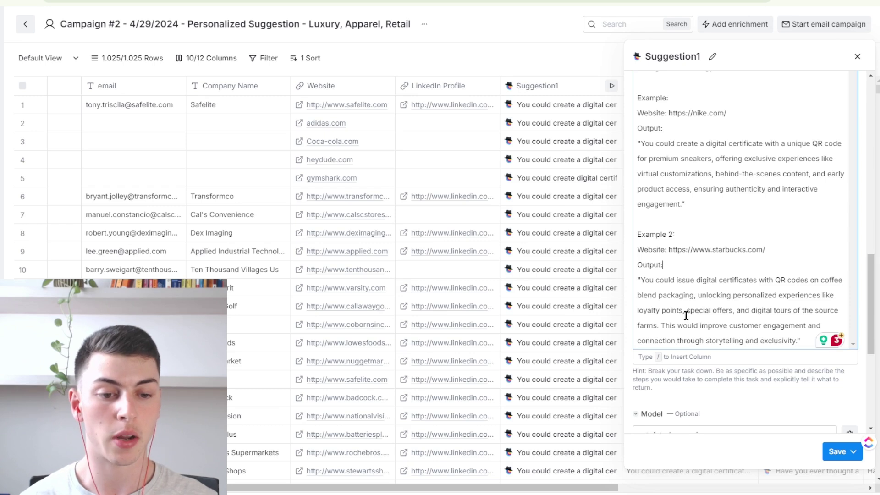
drag(660, 326, 643, 281)
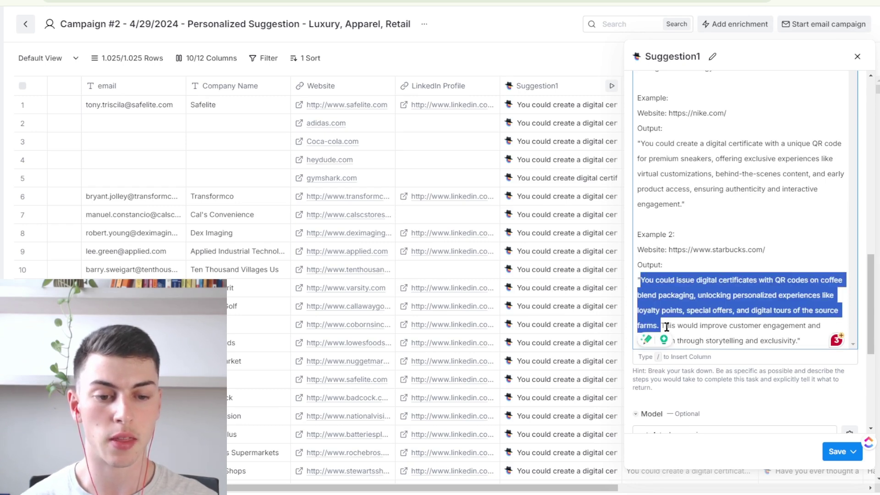
drag(660, 325, 801, 342)
click(802, 340)
scroll(801, 332, down, 4)
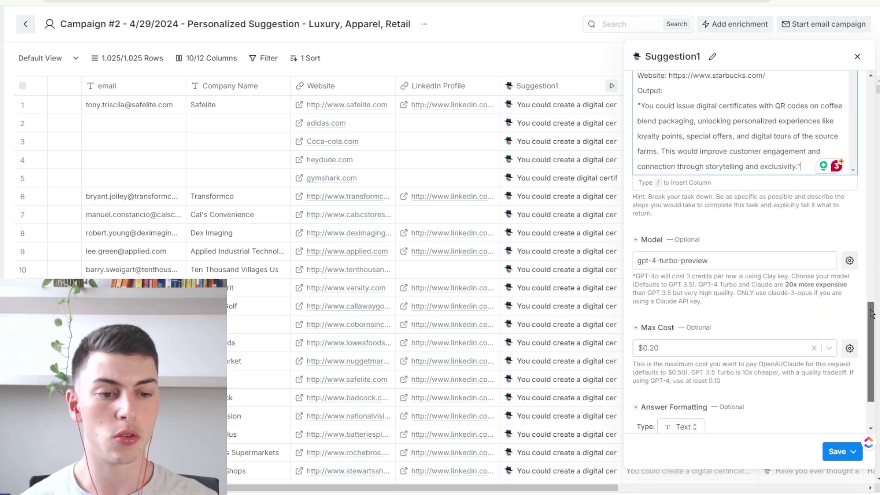
scroll(690, 222, down, 2)
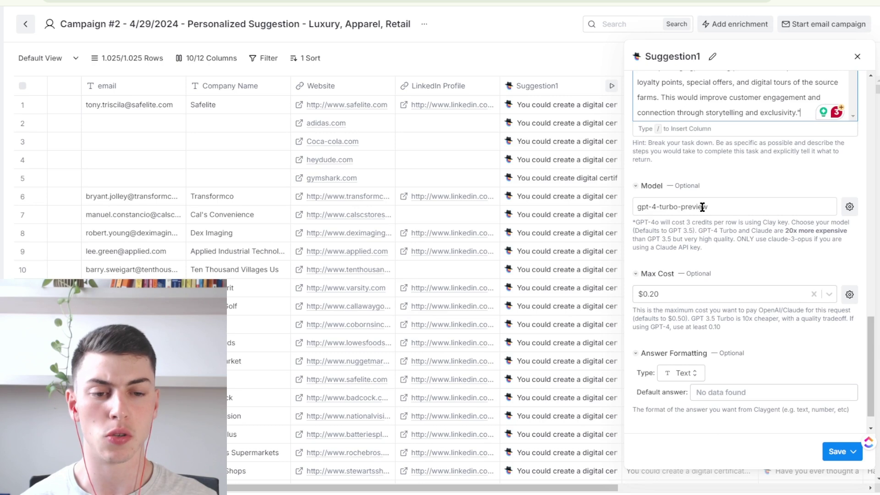
scroll(825, 236, down, 1)
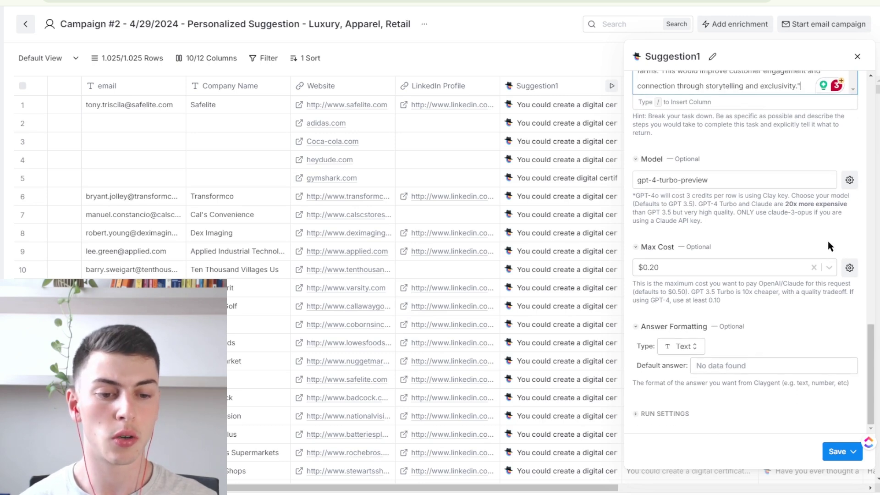
scroll(861, 339, up, 18)
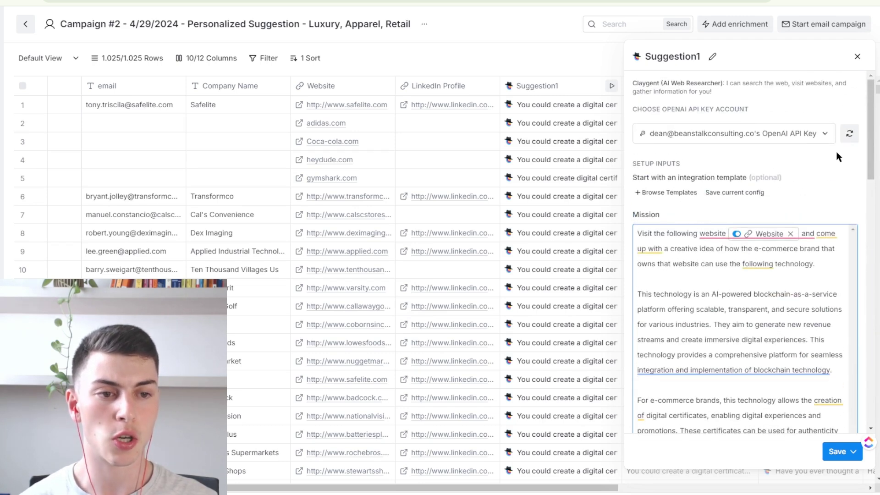
- Close the Suggestion1 settings panel and open the adidas.com row's Suggestion1 (1) cell
click(857, 57)
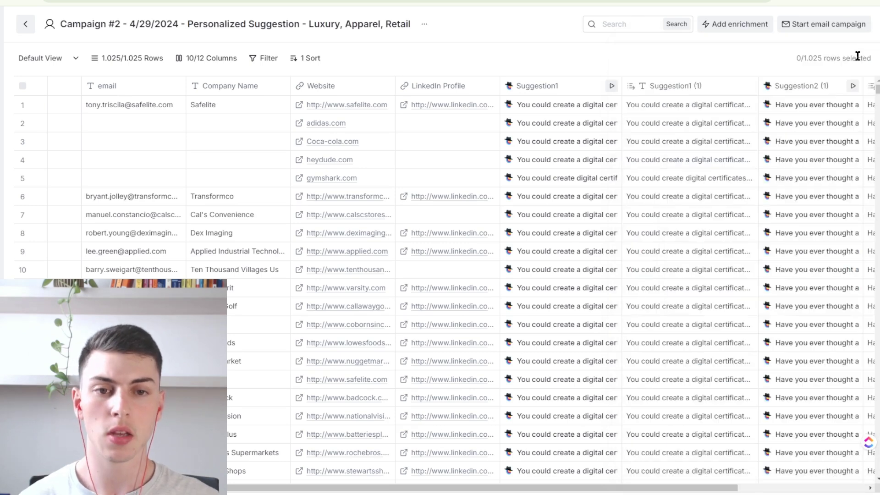
scroll(439, 139, left, 5)
scroll(318, 134, right, 5)
scroll(318, 131, left, 5)
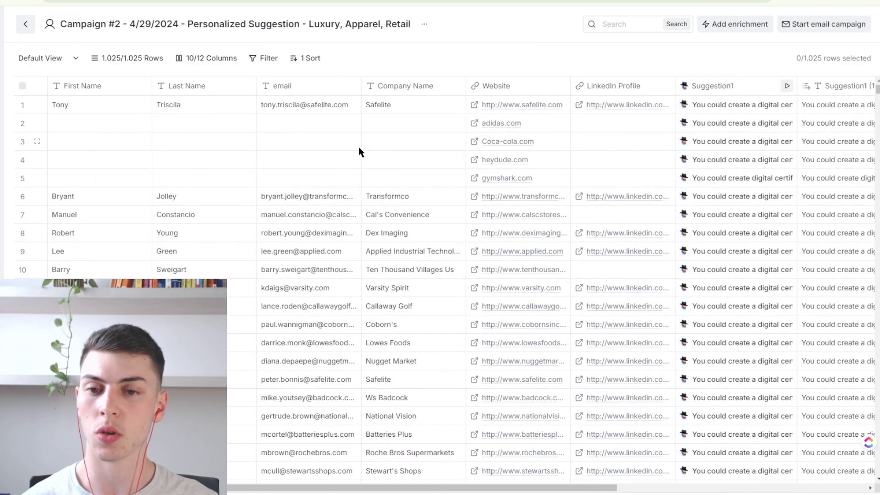
scroll(227, 154, right, 10)
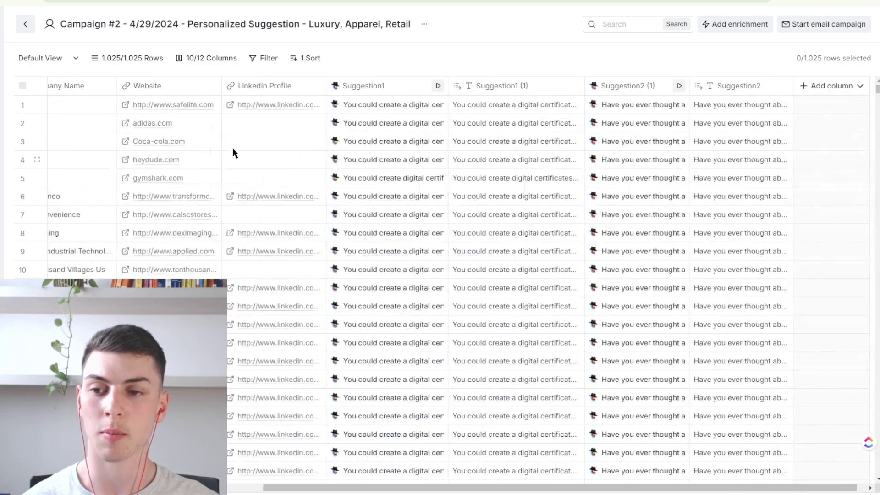
scroll(236, 150, left, 5)
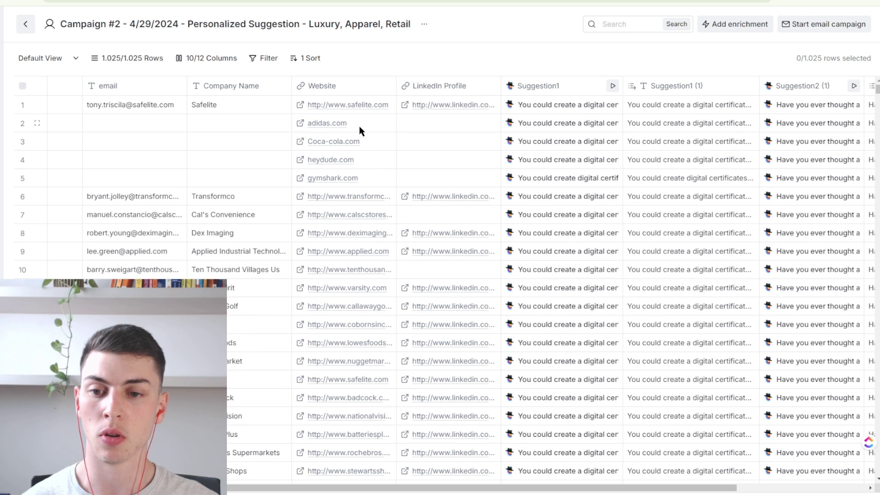
scroll(339, 130, right, 5)
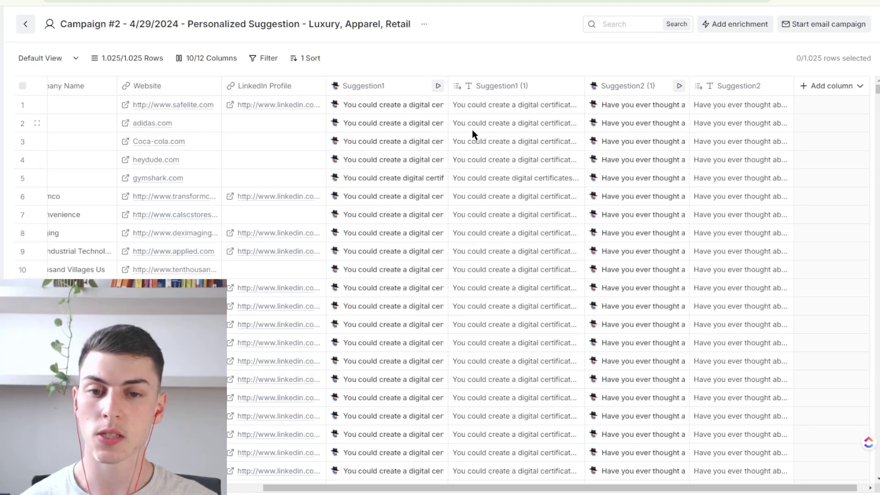
click(530, 123)
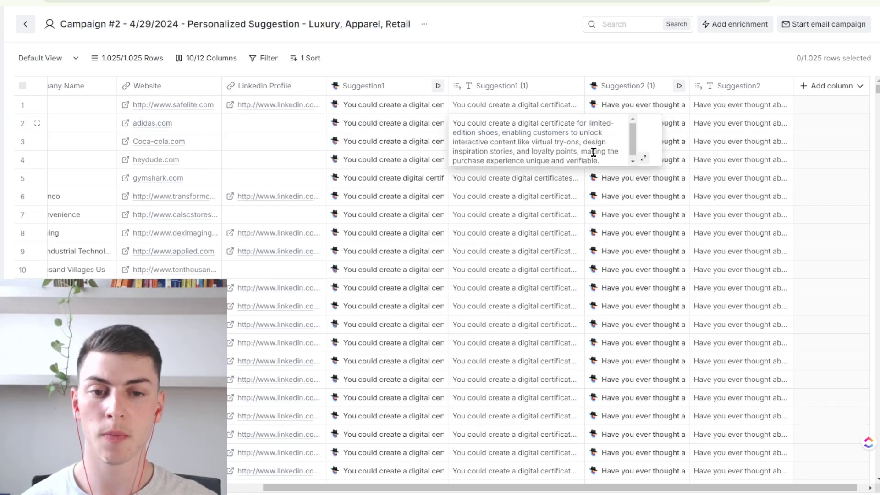
- Expand the adidas limited-edition-shoes suggestion, read it, and close the dialog
click(641, 159)
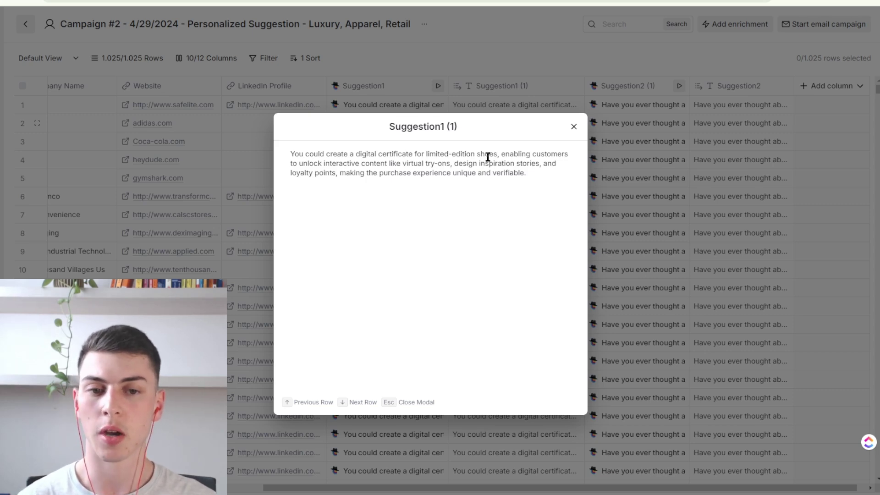
click(574, 126)
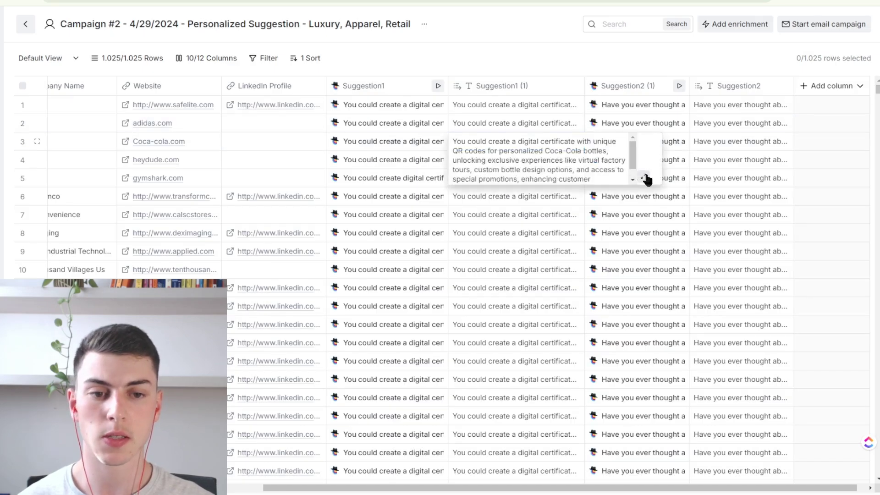
- Read the Coca-Cola row's QR-coded personalized-bottle suggestion in full, close it, and re-expand the cell
click(641, 178)
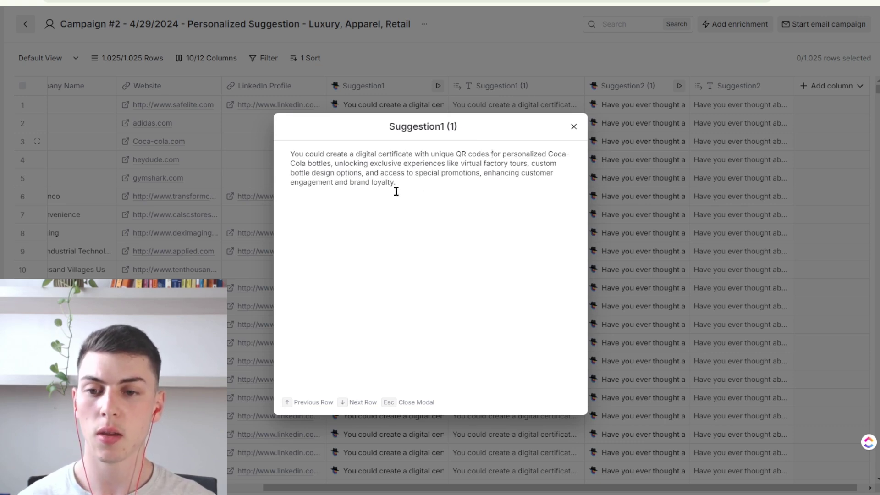
drag(289, 154, 496, 163)
click(333, 182)
click(352, 182)
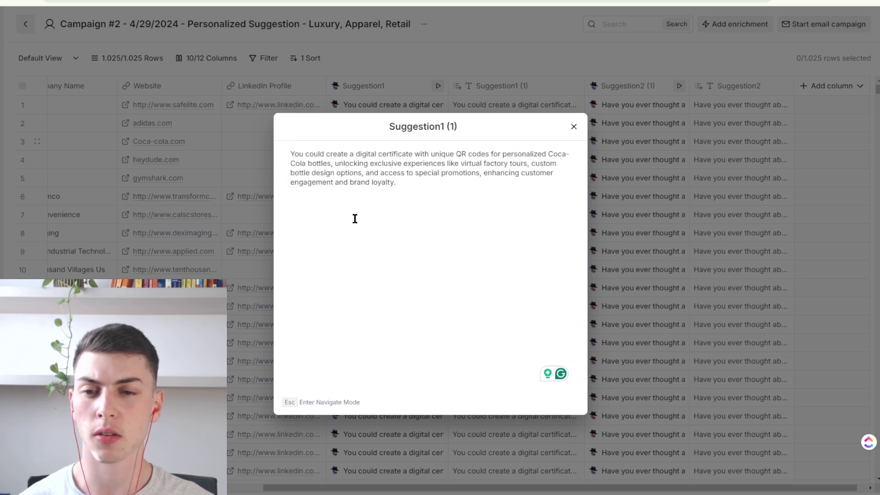
mouse_move(477, 176)
mouse_down()
mouse_move(367, 173)
mouse_move(481, 173)
mouse_move(487, 185)
mouse_up()
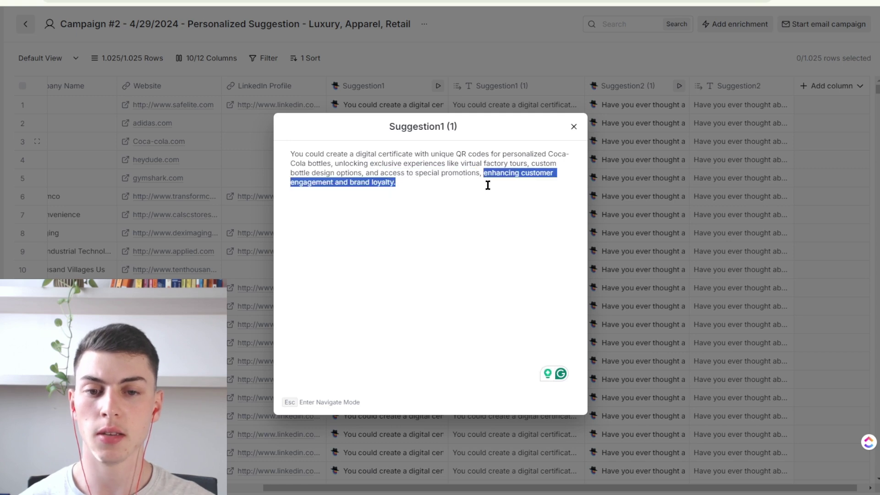
click(503, 227)
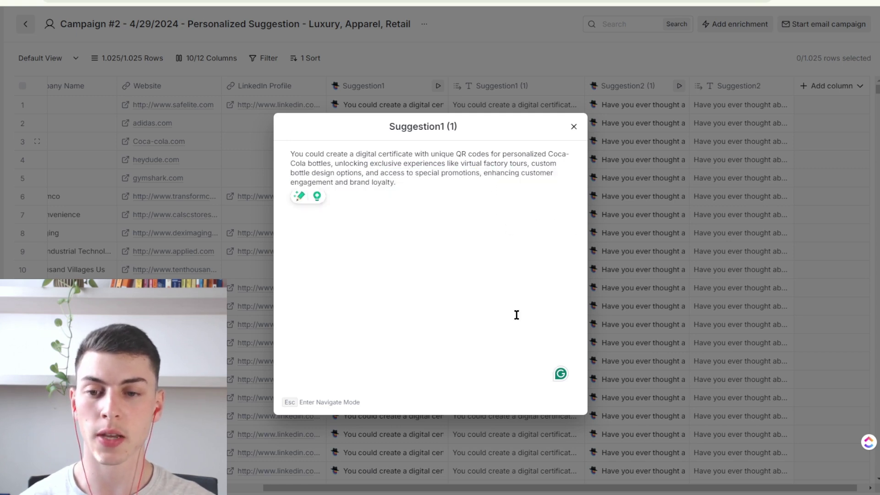
click(574, 128)
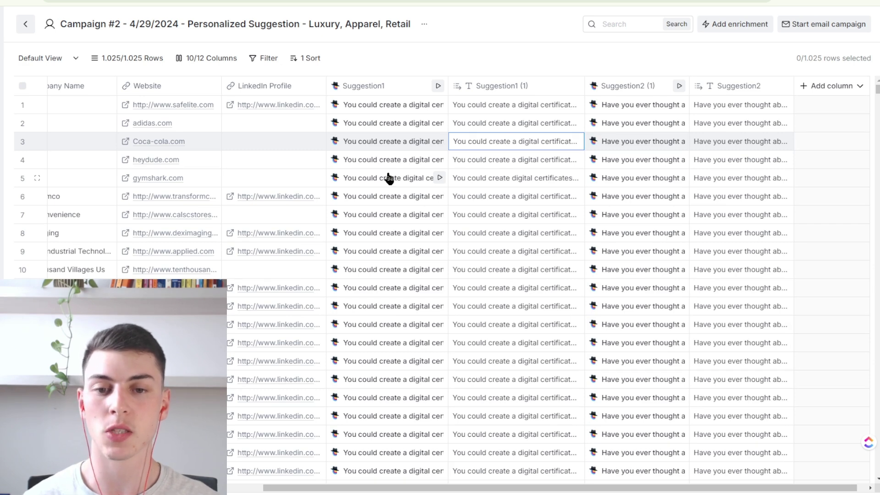
click(513, 143)
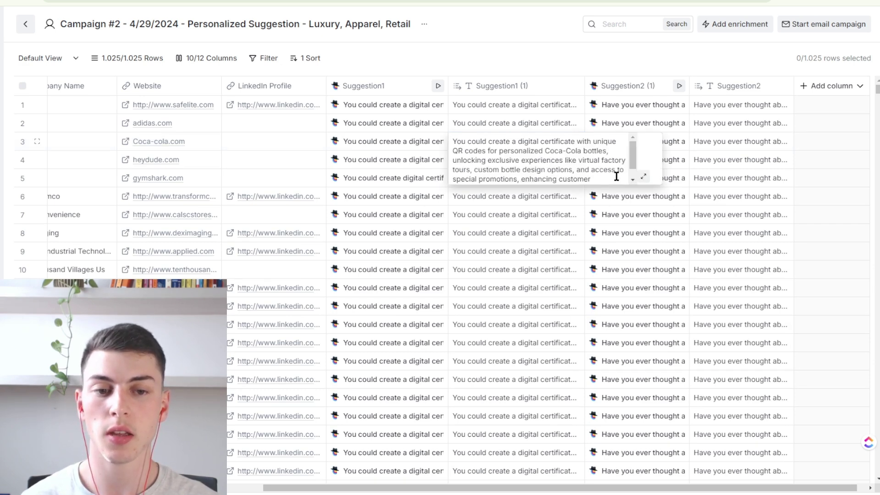
scroll(583, 169, down, 2)
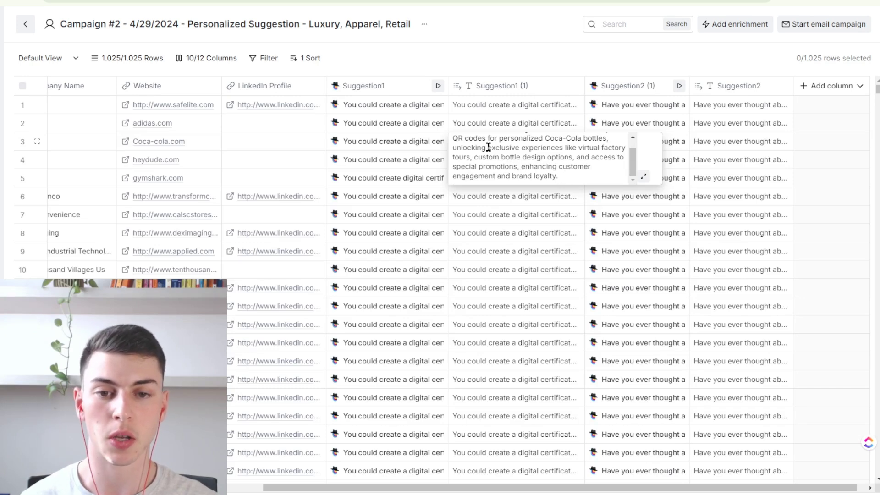
scroll(504, 151, up, 2)
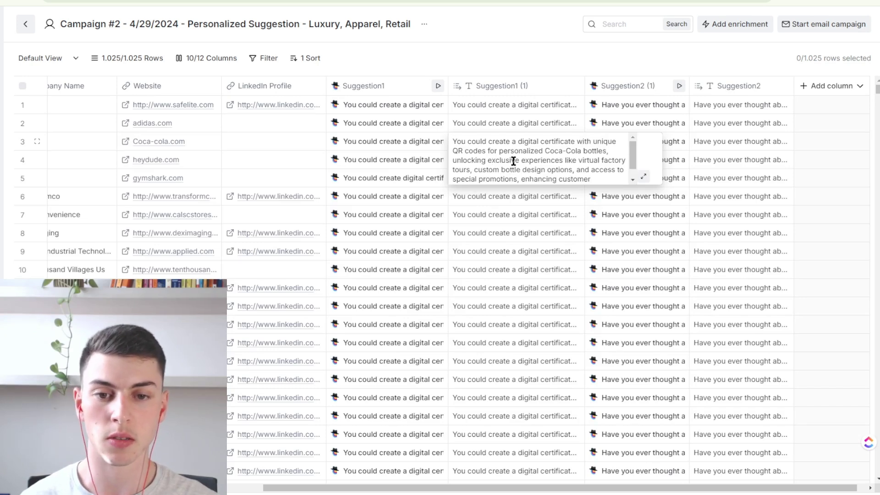
- Open the heydude row's full suggestion, read the limited-time promotions idea, and close it
click(513, 197)
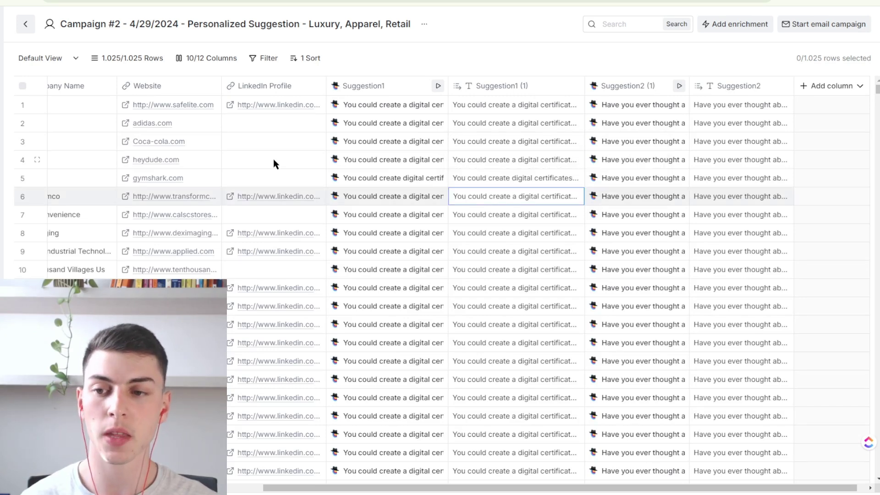
double_click(497, 161)
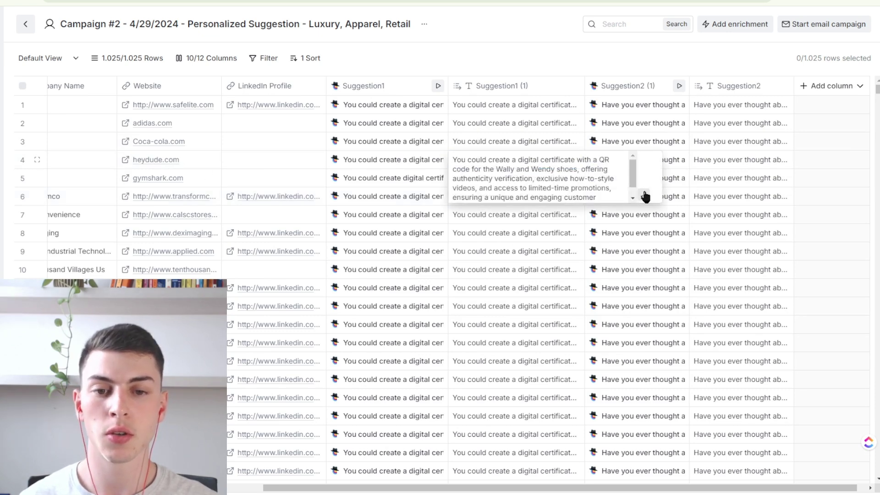
click(645, 195)
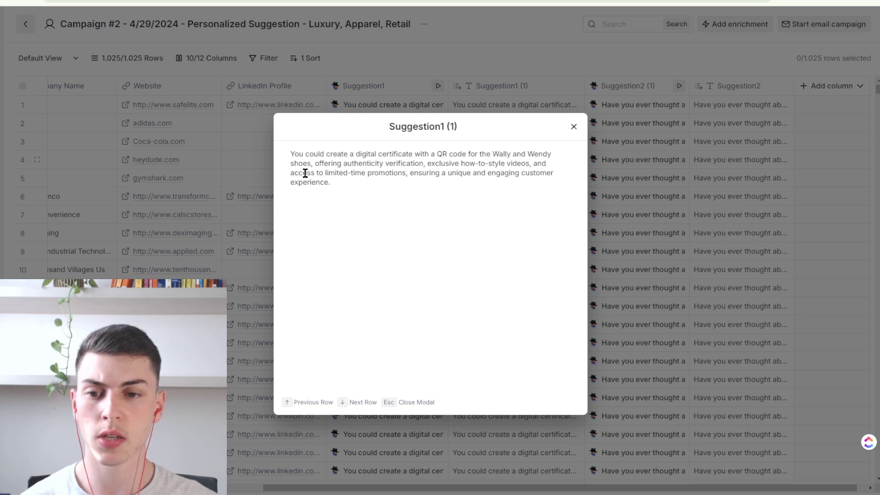
drag(291, 173, 406, 173)
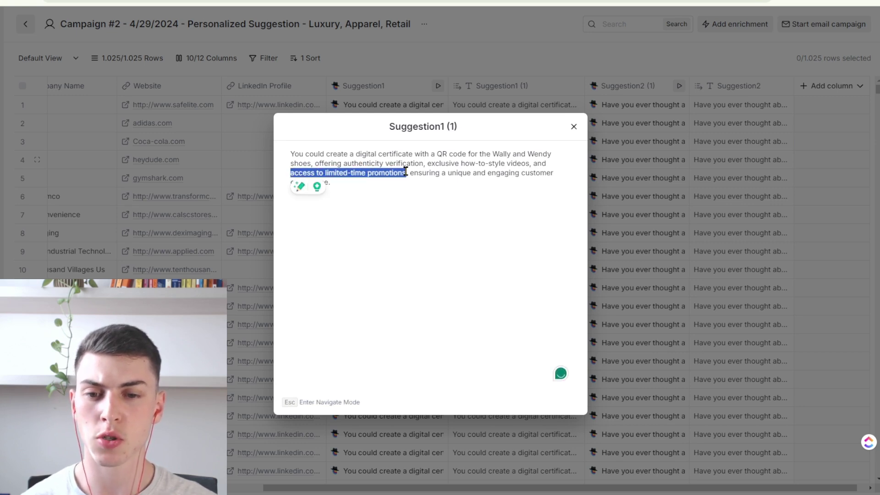
click(410, 185)
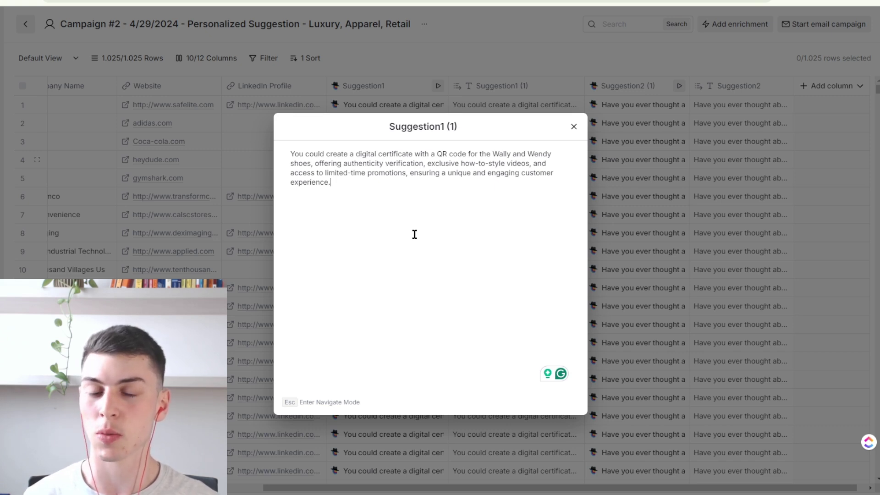
click(574, 125)
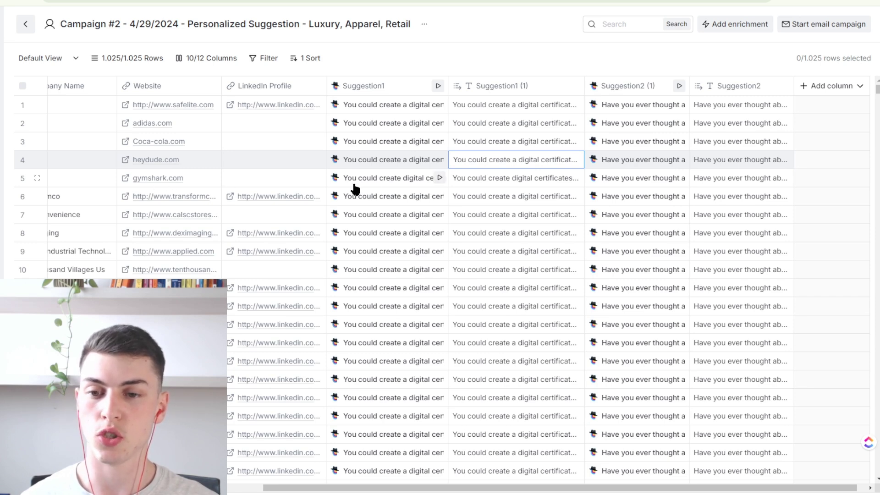
- Open and close the Gymshark row's QR-coded virtual-workouts suggestion, then open gymshark.com
click(493, 178)
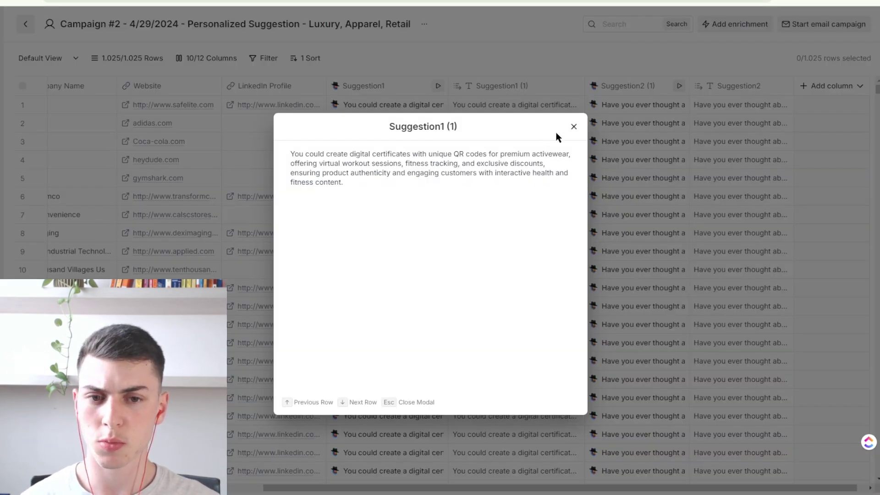
click(573, 127)
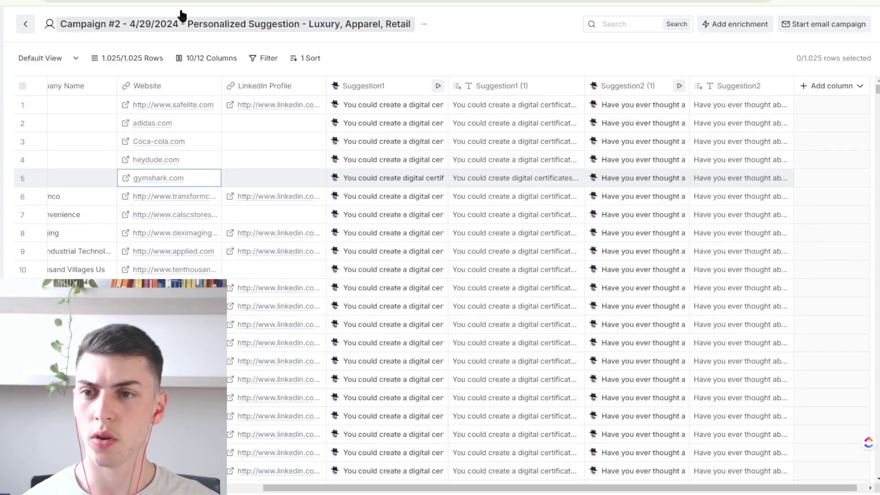
click(181, 21)
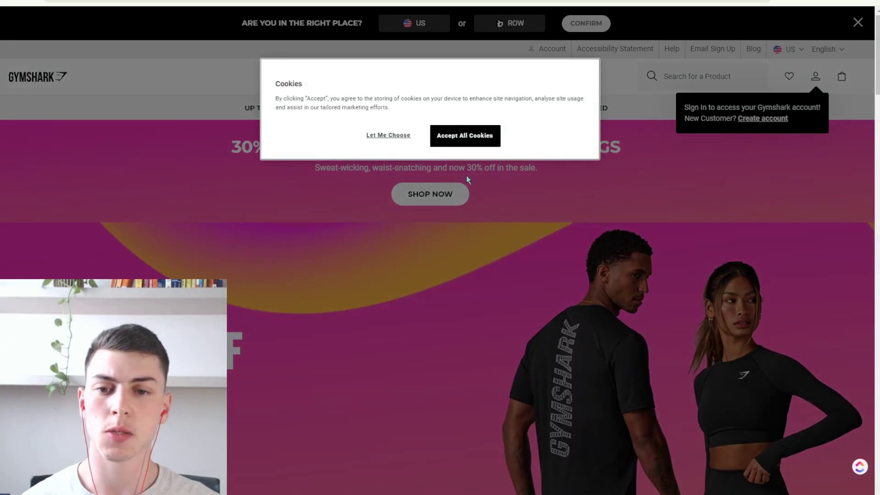
- Accept all cookies on Gymshark, skim the sale and bestseller sections, then close the tab
click(463, 136)
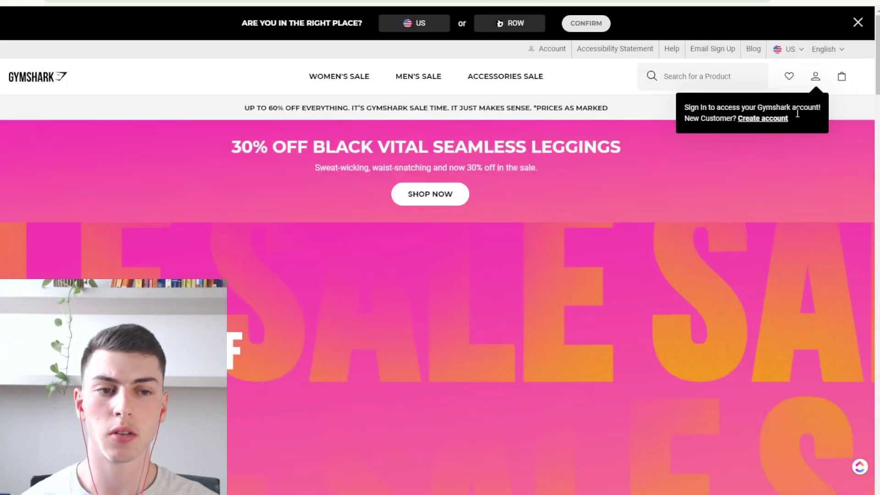
scroll(528, 170, down, 15)
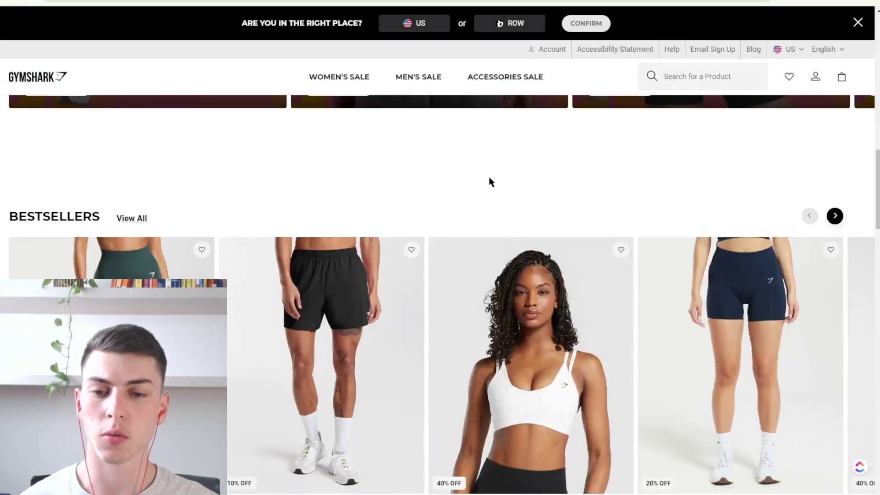
scroll(488, 188, down, 15)
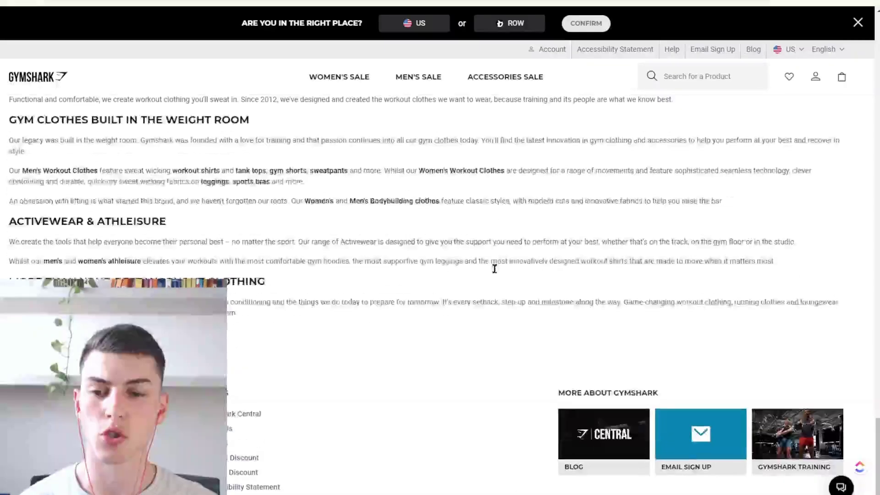
scroll(495, 293, up, 10)
scroll(458, 284, up, 10)
key(ctrl+w)
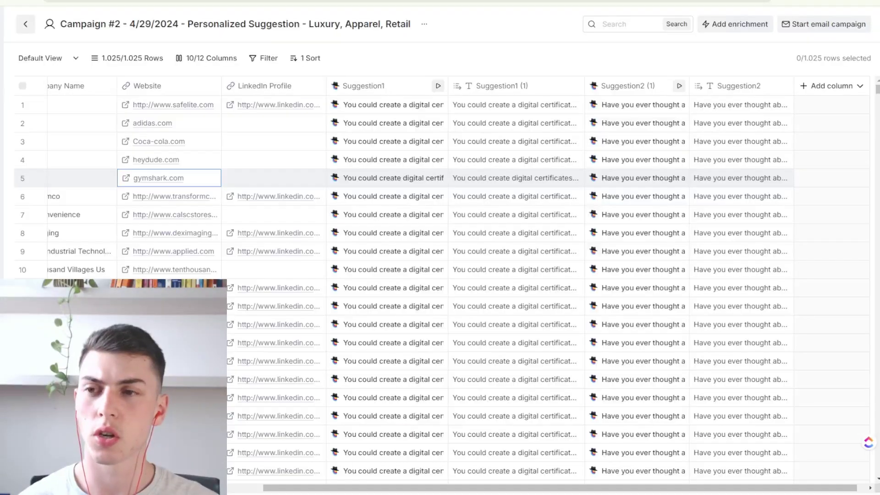
click(557, 178)
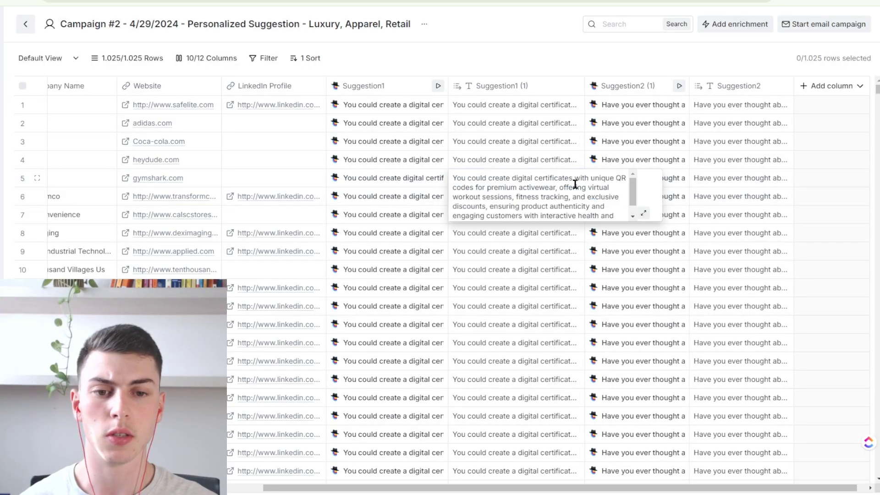
click(642, 213)
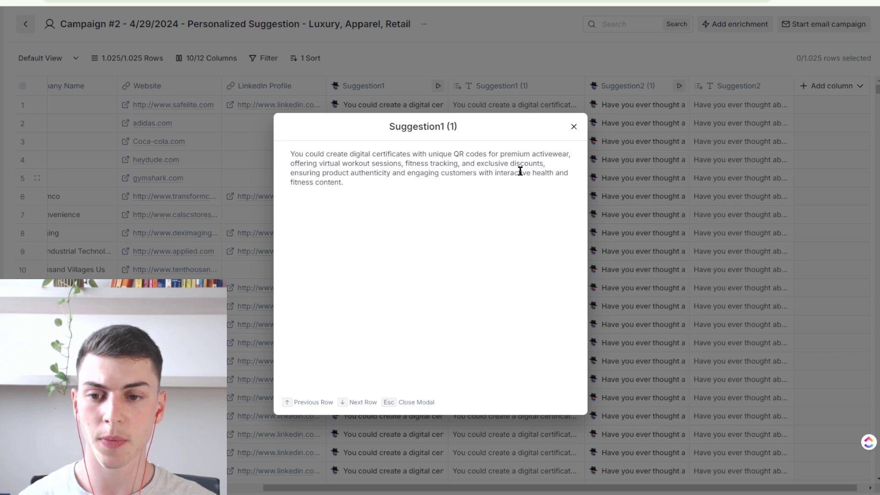
click(306, 154)
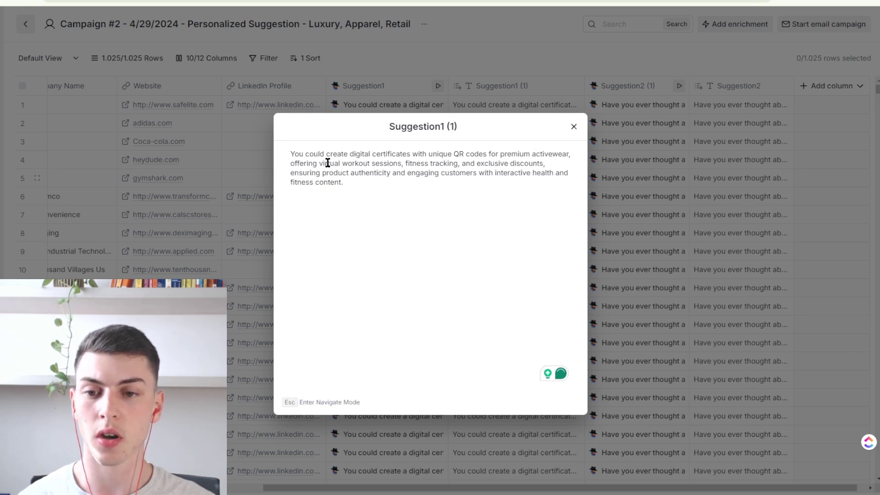
drag(319, 164, 551, 163)
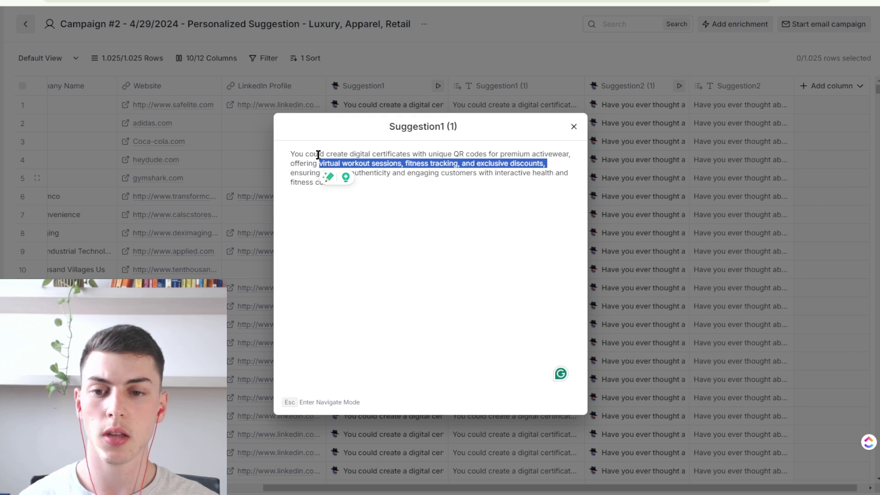
click(360, 156)
drag(317, 164, 411, 162)
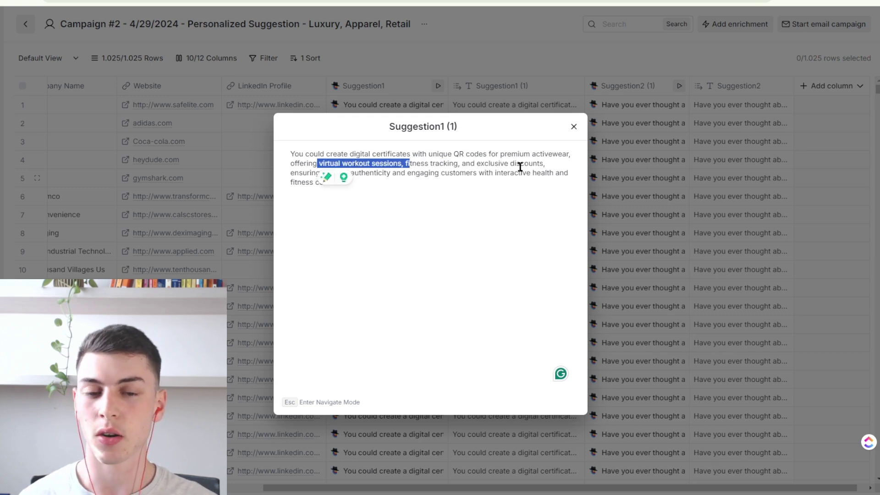
click(547, 164)
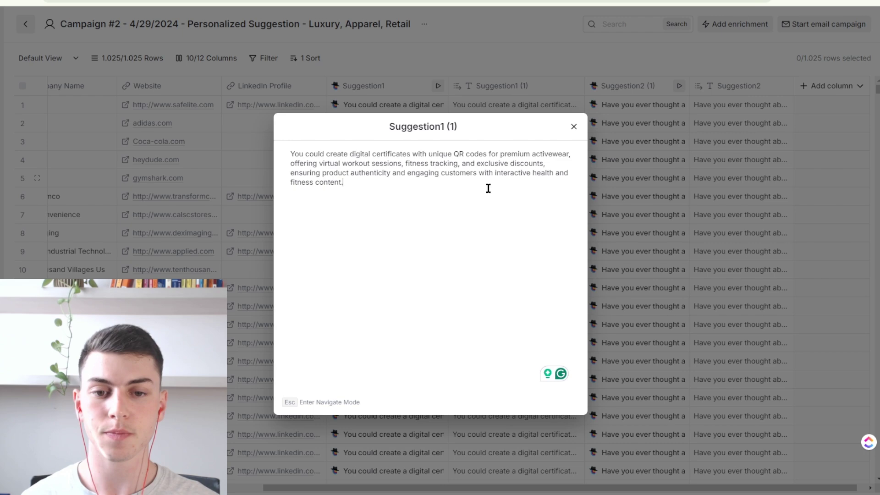
shift+click(348, 175)
click(562, 159)
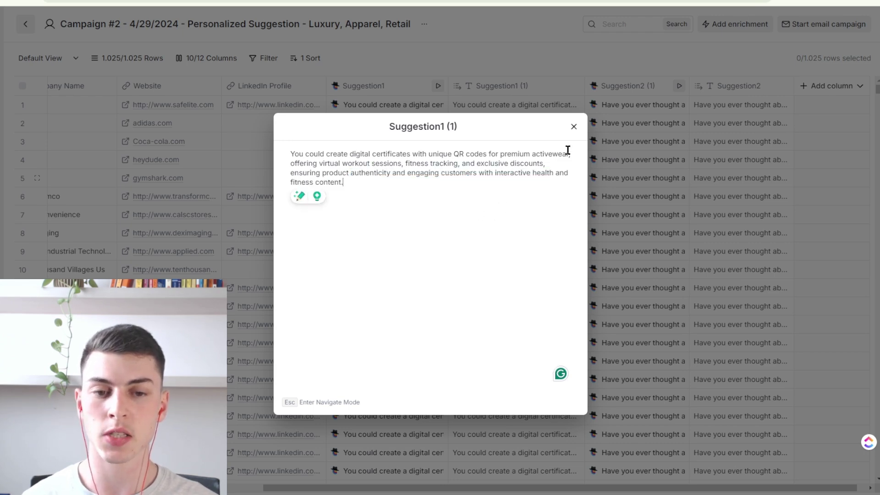
click(573, 127)
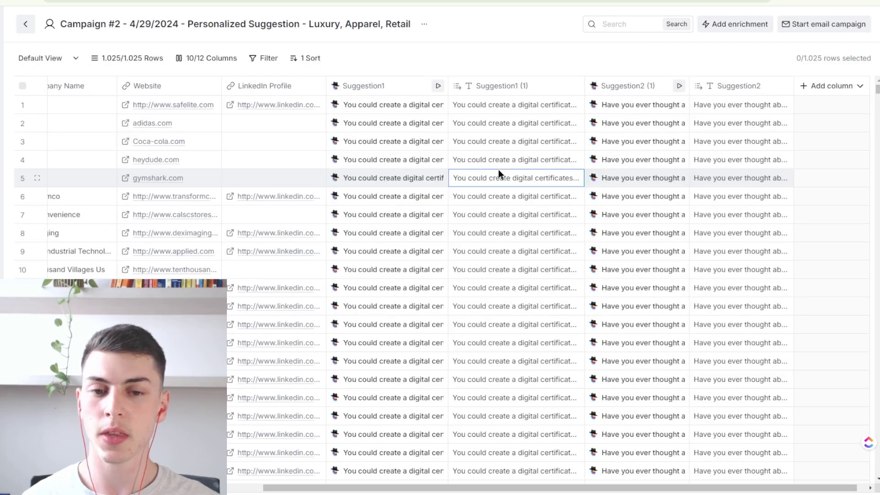
scroll(518, 145, right, 1)
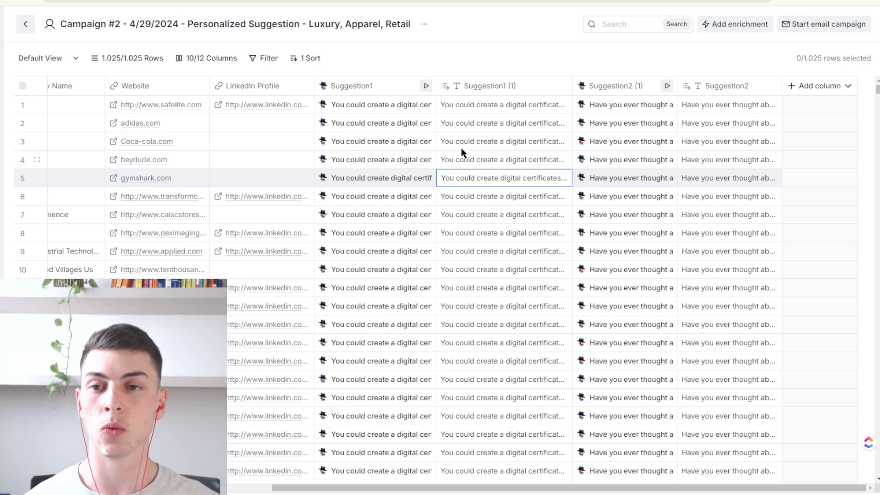
key(ctrl+Tab)
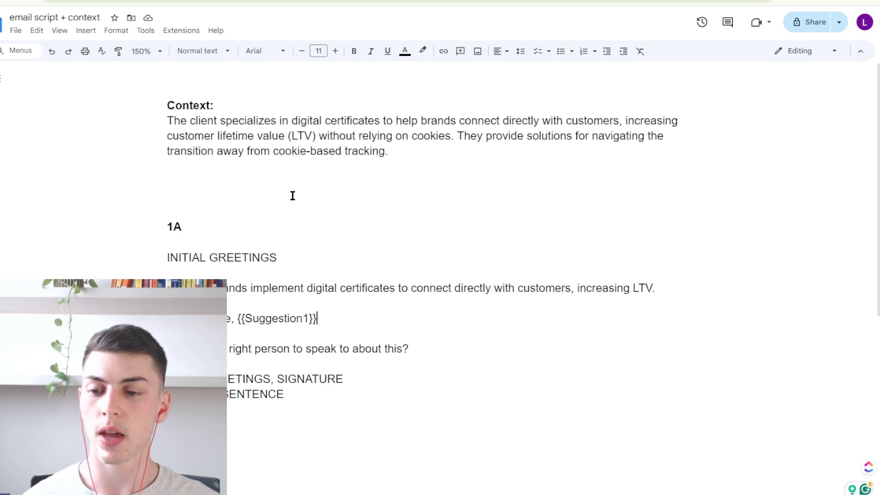
- Scroll to email 2A and highlight its company_name opening question
scroll(302, 194, down, 4)
scroll(315, 192, down, 5)
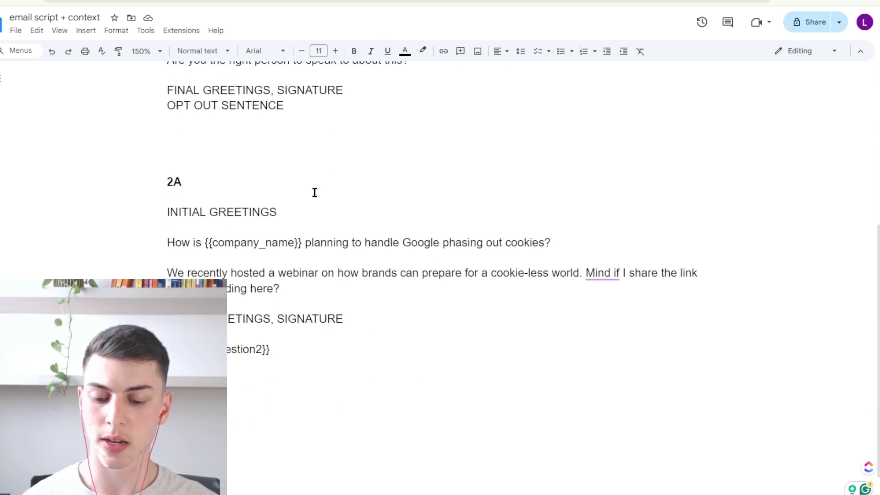
click(240, 319)
click(315, 273)
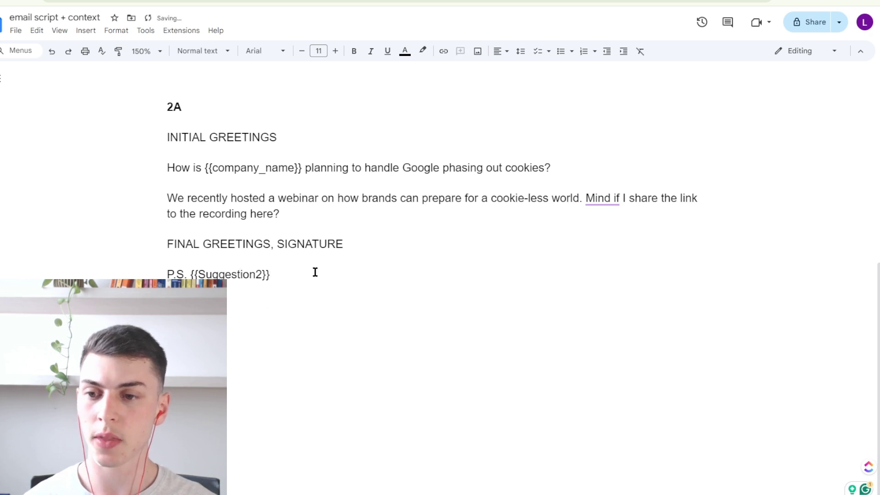
scroll(320, 266, down, 1)
scroll(304, 218, up, 1)
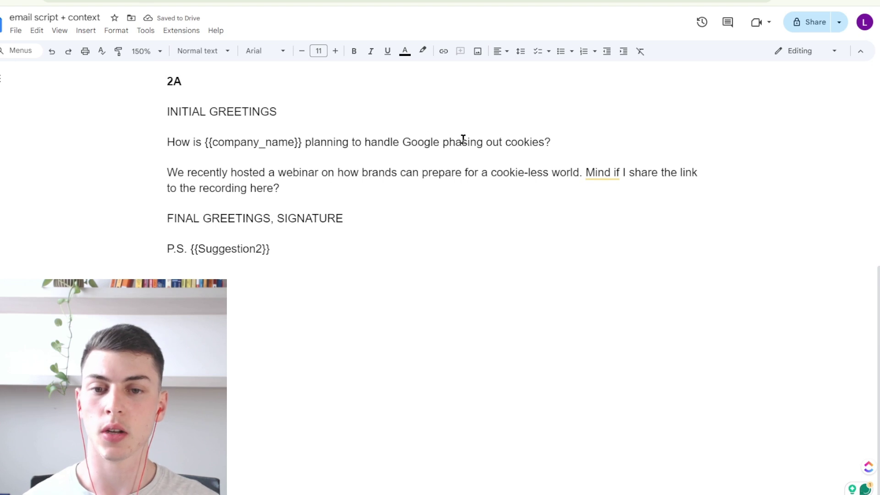
drag(558, 142, 167, 143)
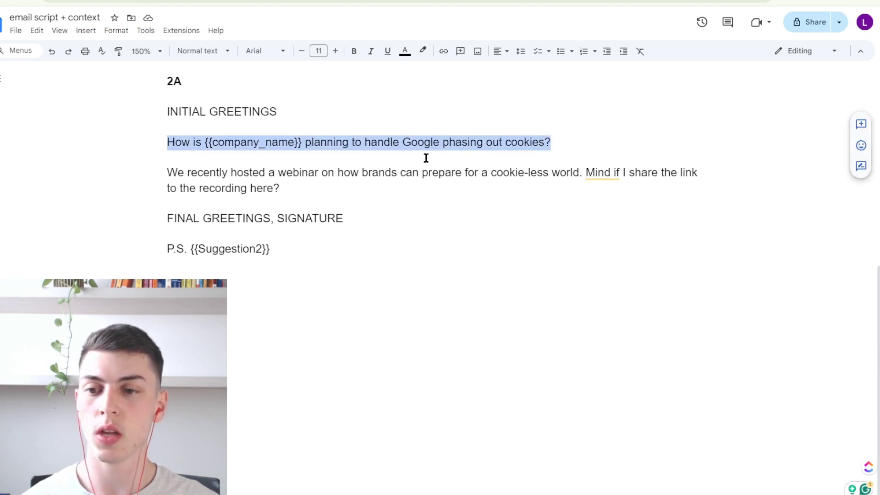
click(583, 143)
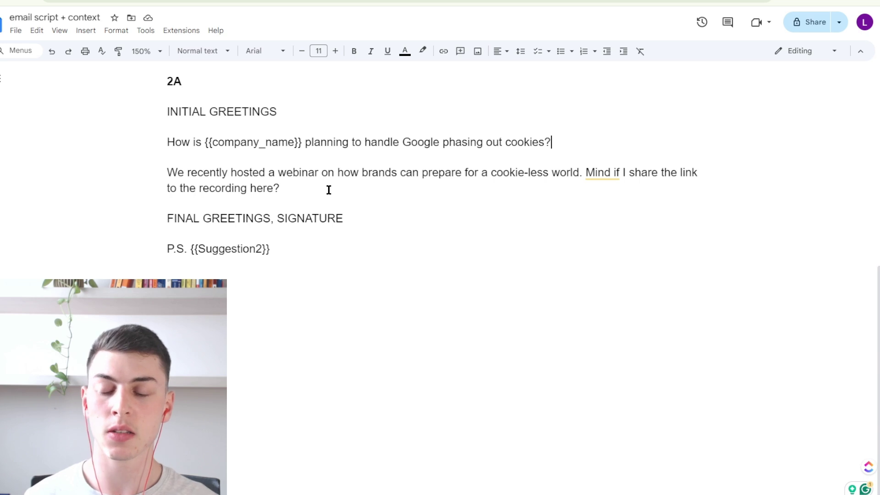
- Check the 'P.S. {{Suggestion2}}' placeholder closing email 2A, then return to Clay
scroll(328, 189, down, 1)
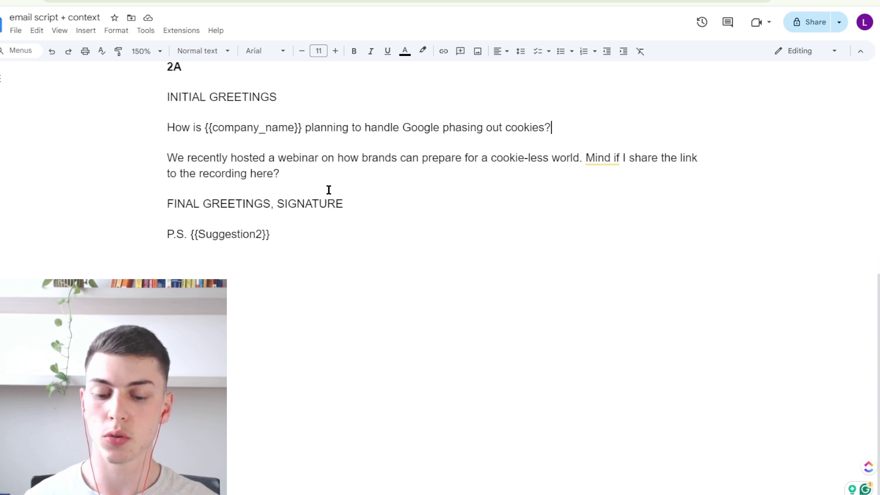
scroll(328, 190, up, 1)
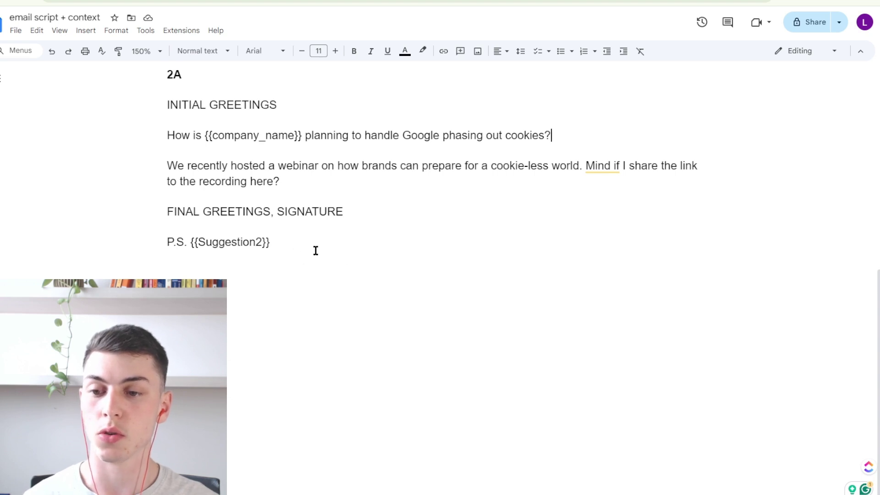
drag(270, 242, 190, 242)
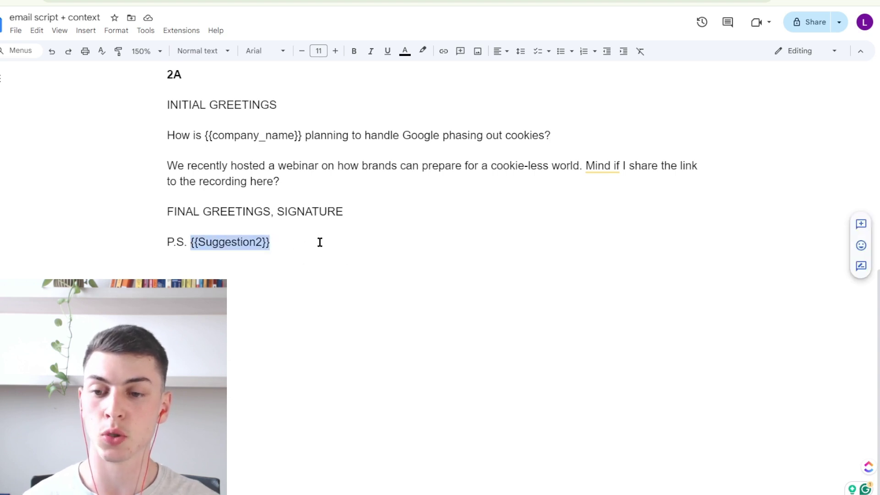
click(320, 242)
double_click(186, 242)
click(303, 241)
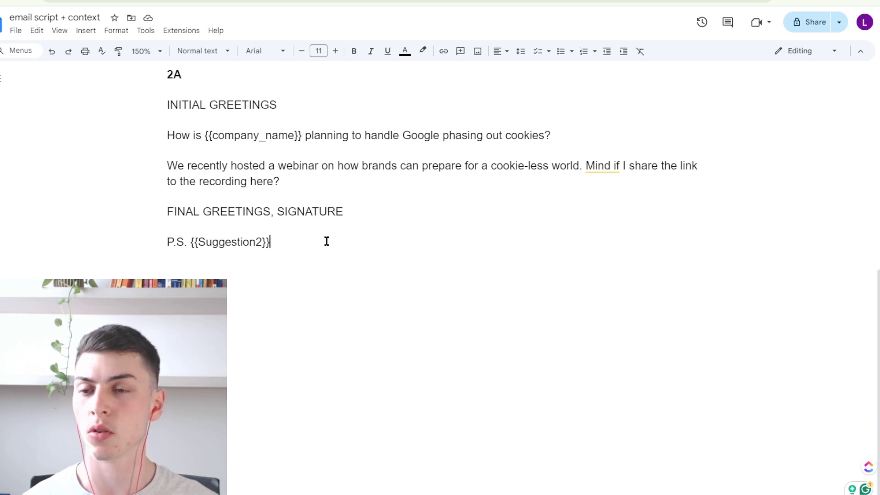
drag(280, 240, 240, 247)
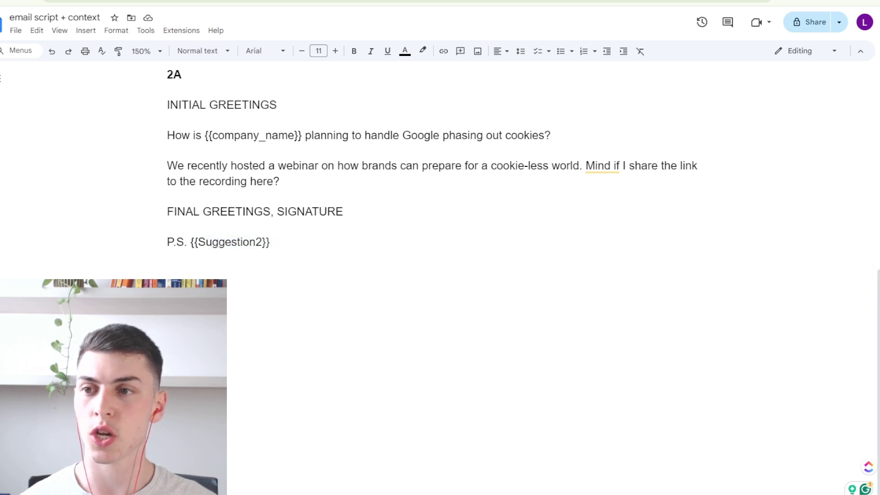
key(ctrl+Tab)
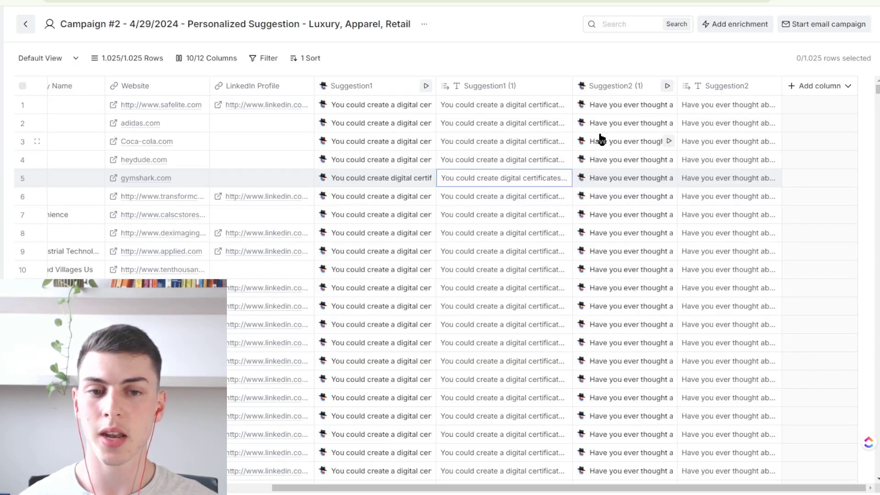
- Open the Suggestion2 (1) column's settings and expand its Mission prompt
click(622, 90)
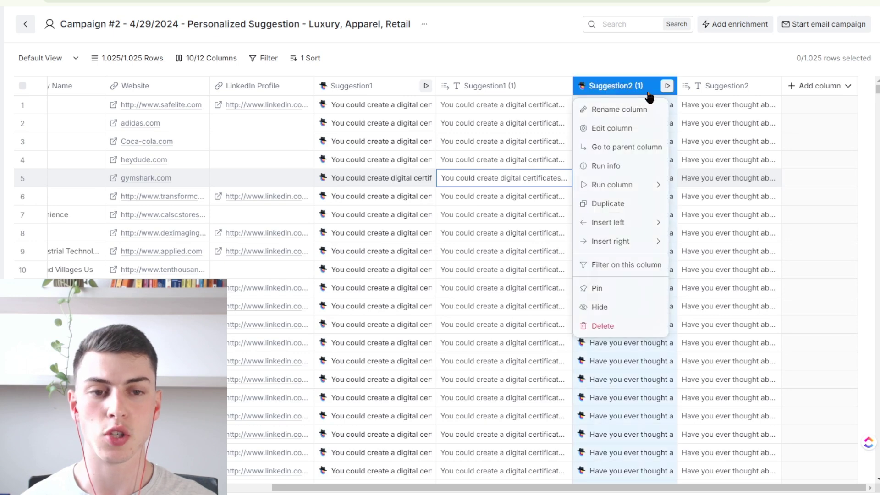
click(614, 131)
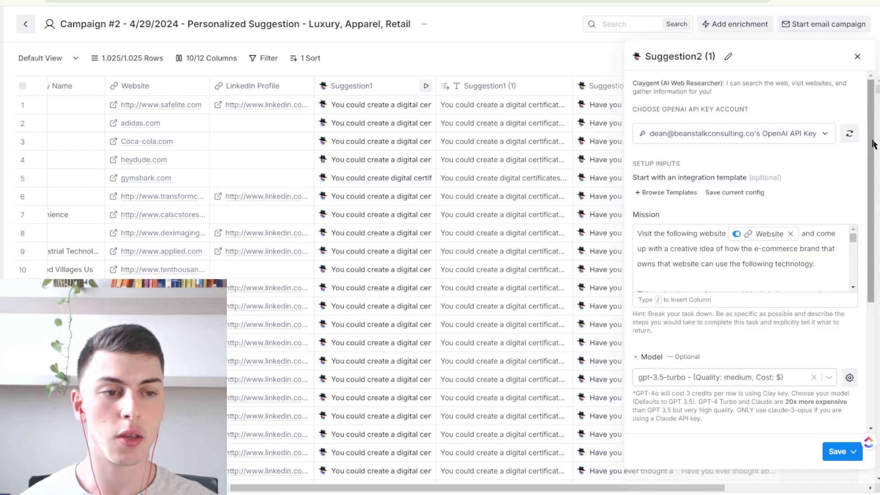
scroll(872, 163, down, 1)
click(810, 240)
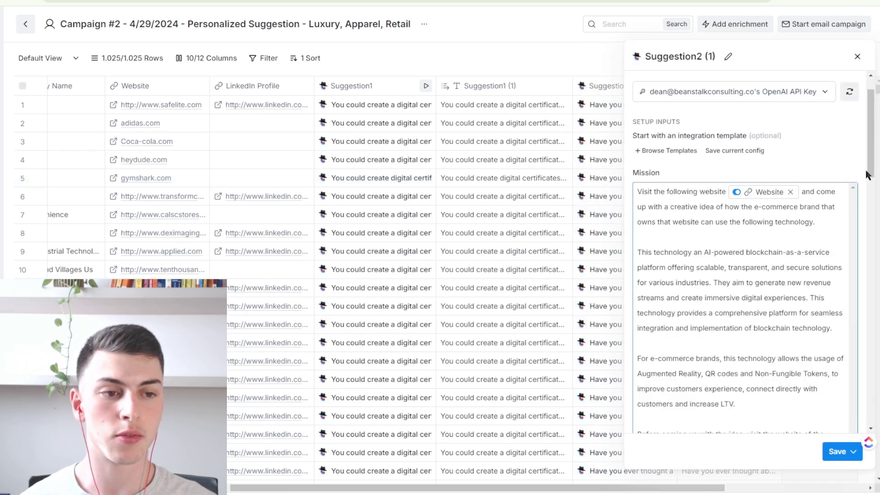
scroll(870, 144, down, 2)
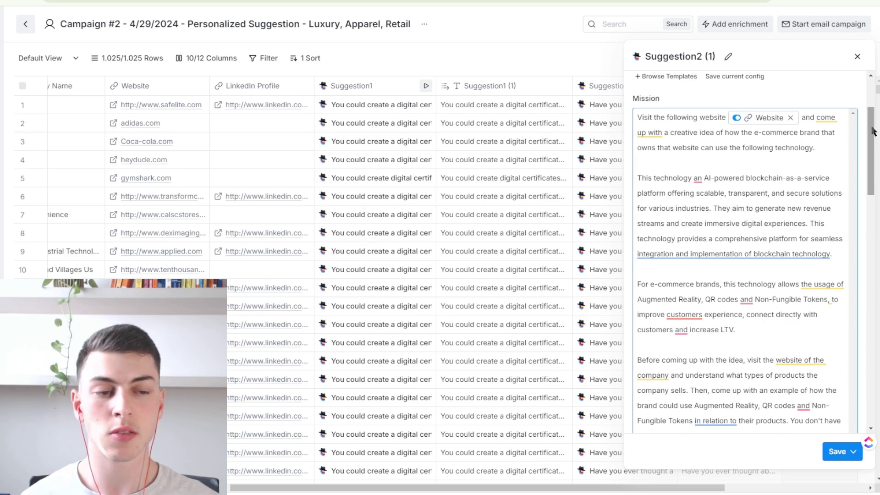
scroll(870, 127, down, 1)
scroll(869, 127, up, 1)
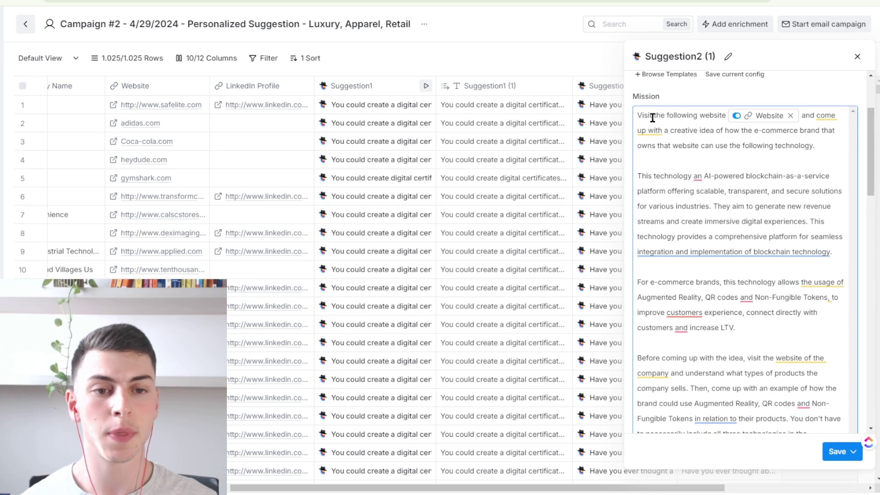
- Read through the prompt's opening and e-commerce paragraphs on AR, QR codes and NFTs
drag(639, 112, 733, 115)
click(813, 140)
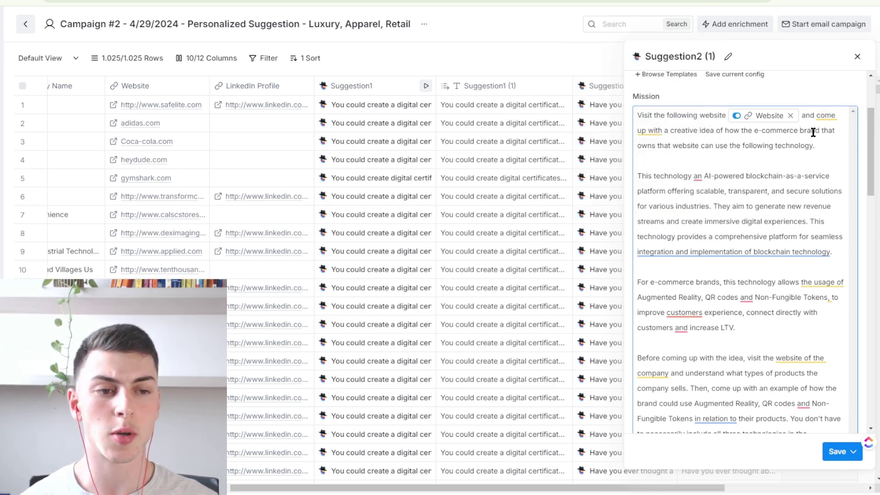
click(828, 149)
scroll(872, 142, down, 2)
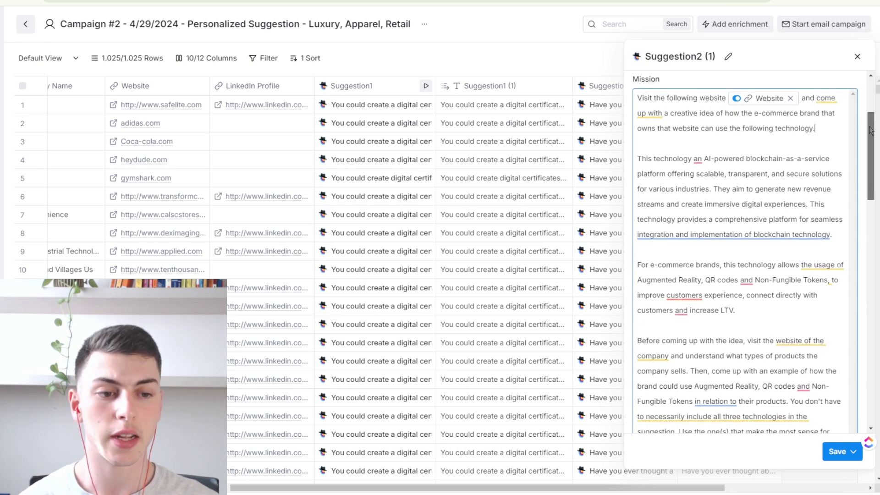
scroll(872, 142, up, 1)
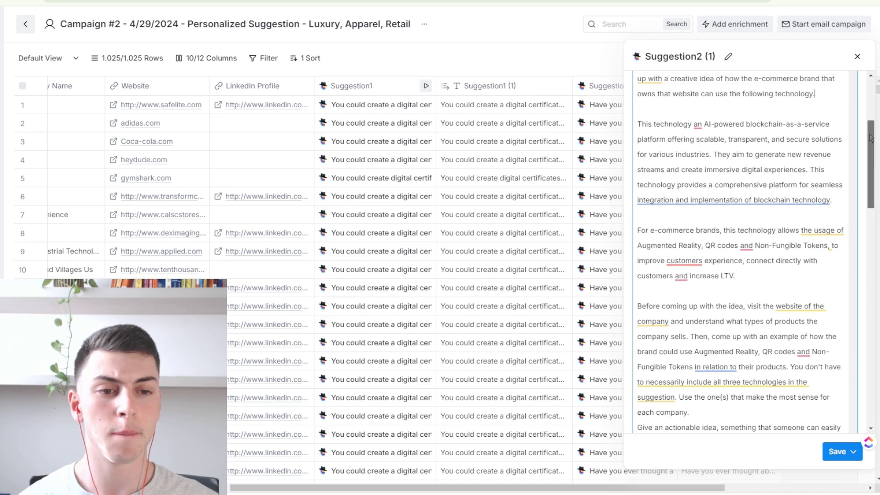
drag(832, 222, 648, 145)
click(759, 130)
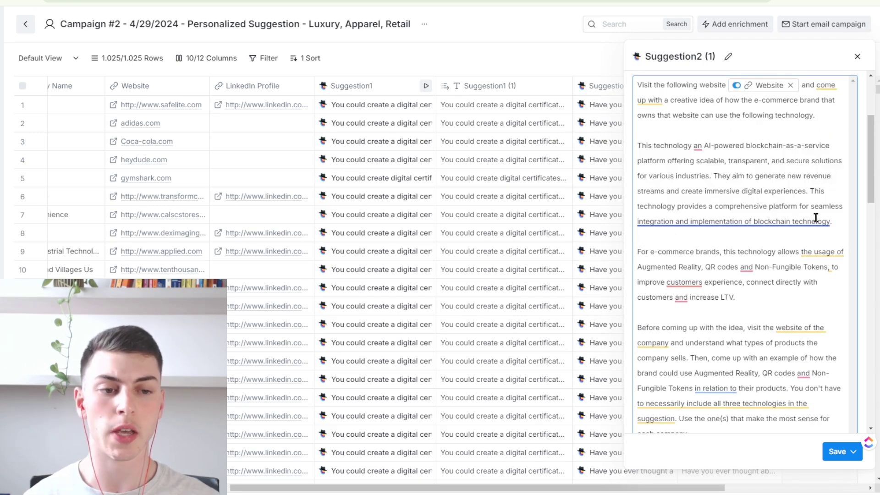
drag(872, 134, 872, 155)
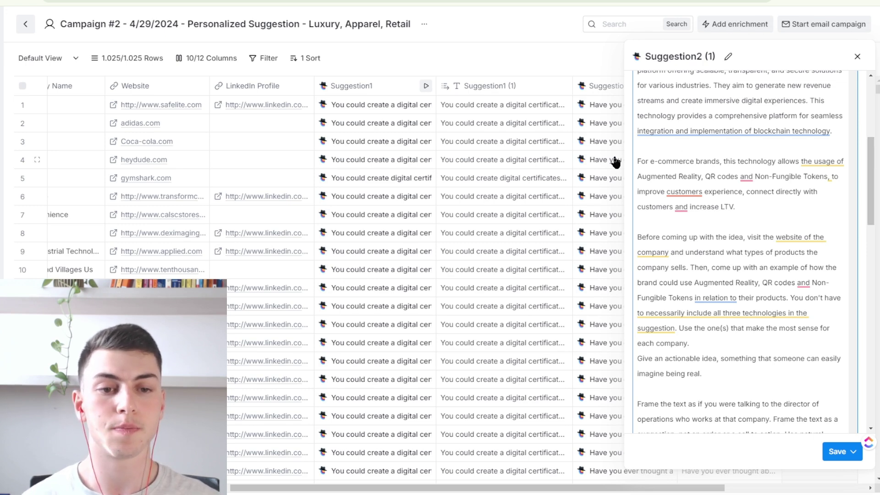
drag(642, 161, 743, 206)
click(743, 205)
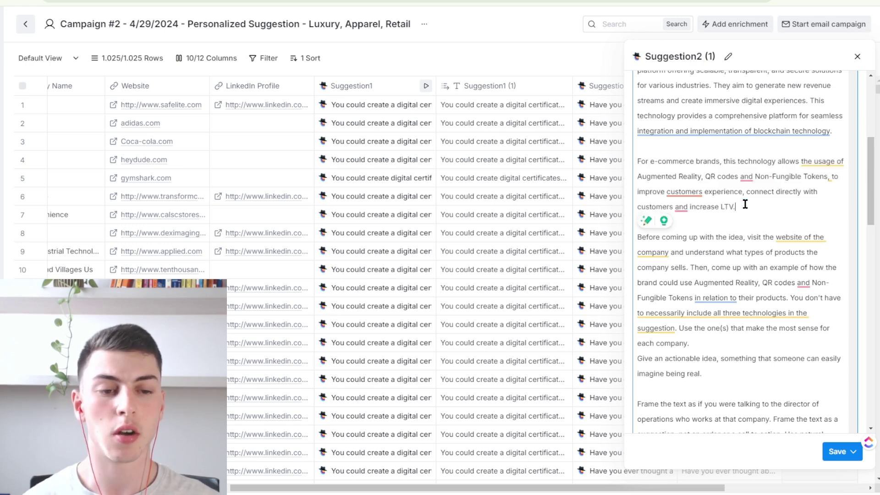
mouse_move(638, 157)
mouse_down()
mouse_move(824, 158)
mouse_move(650, 161)
mouse_up()
click(765, 204)
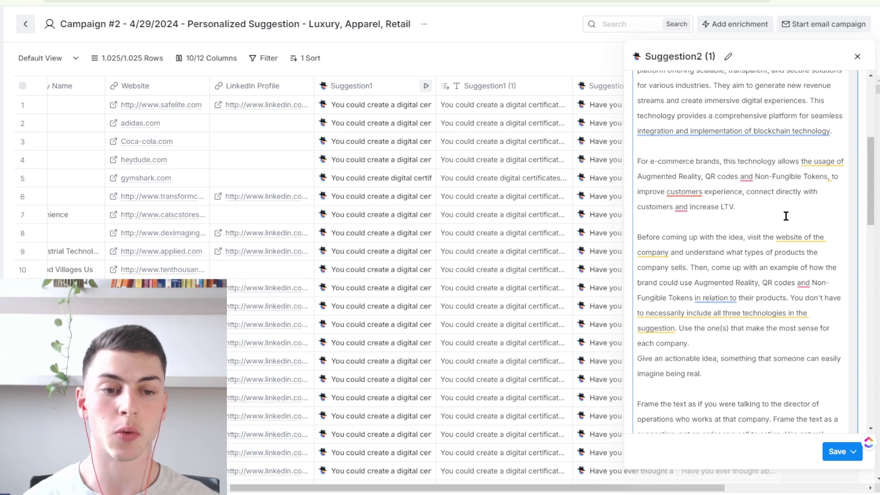
scroll(811, 183, down, 2)
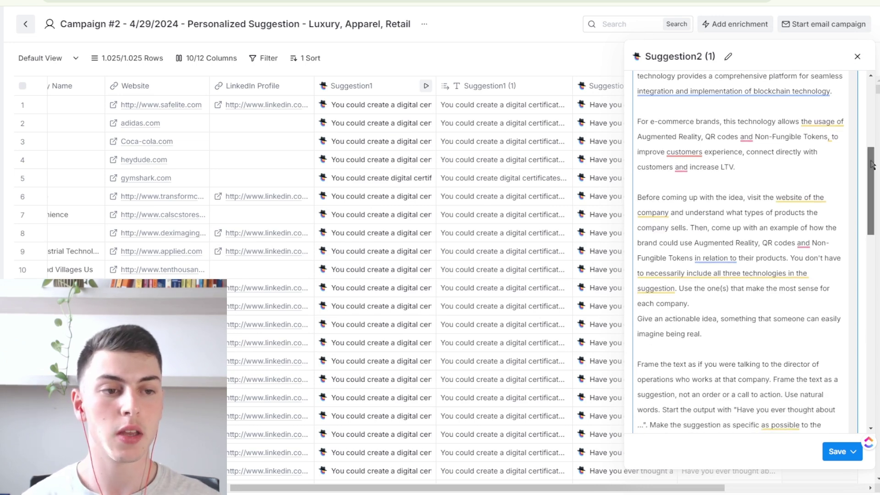
scroll(874, 153, up, 2)
scroll(760, 196, down, 1)
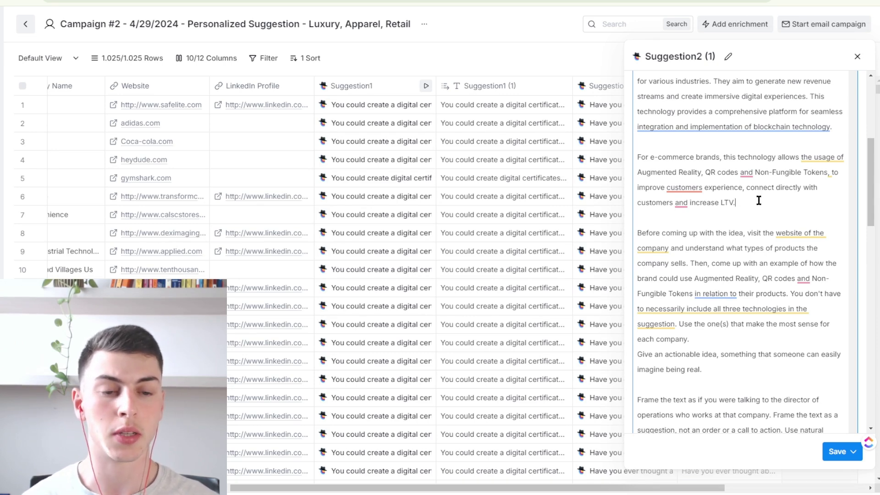
scroll(758, 200, down, 3)
click(659, 186)
drag(663, 185, 762, 185)
click(784, 213)
scroll(794, 211, down, 1)
scroll(794, 211, down, 2)
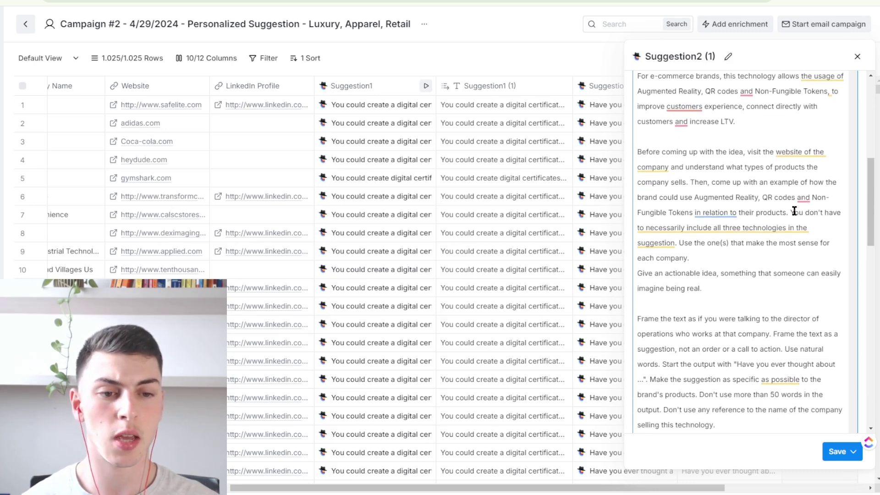
scroll(865, 191, down, 1)
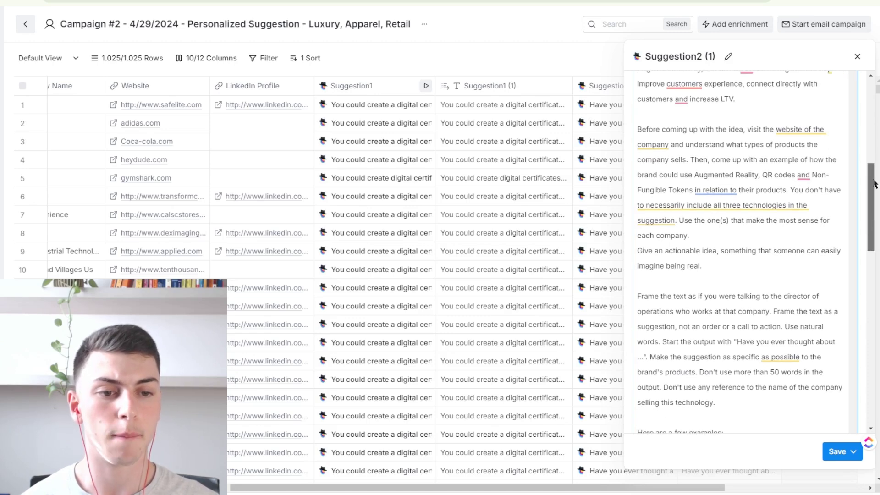
drag(690, 160, 823, 168)
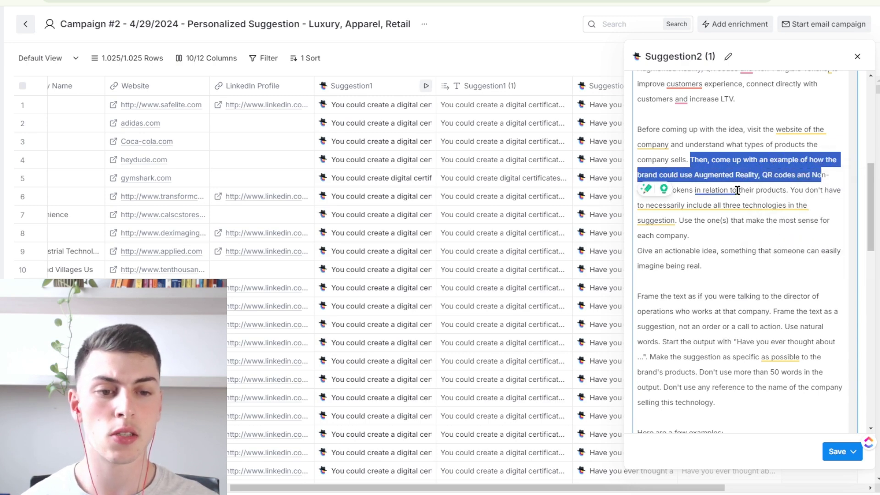
click(714, 190)
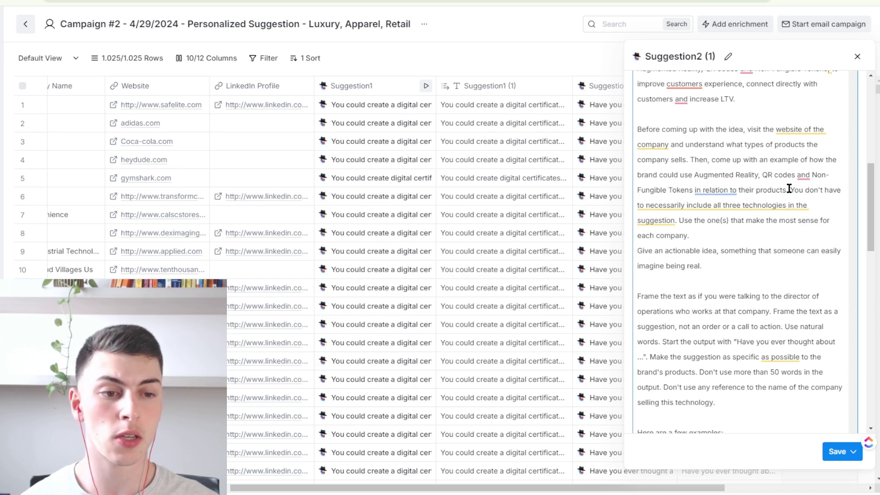
mouse_move(746, 204)
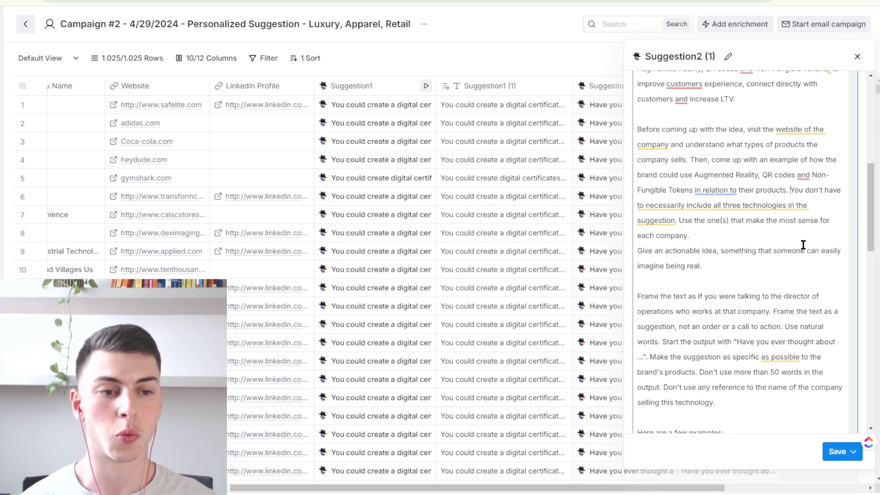
scroll(873, 181, down, 1)
scroll(873, 181, up, 1)
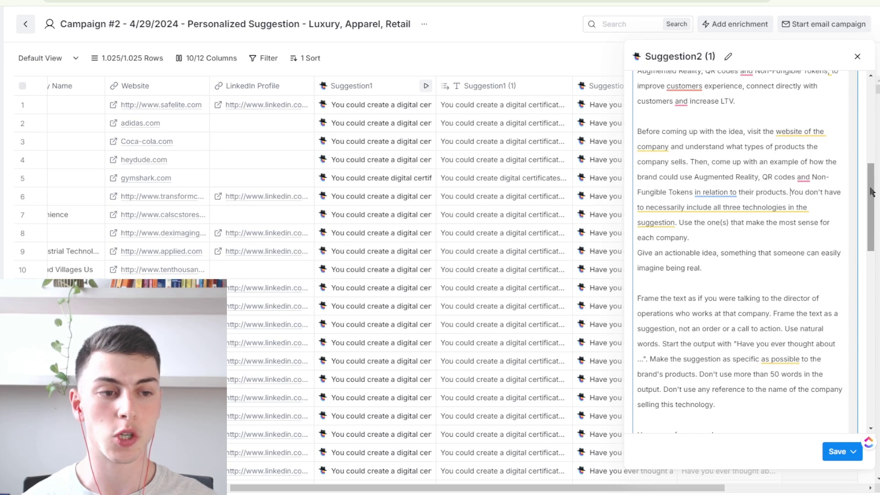
scroll(873, 183, down, 1)
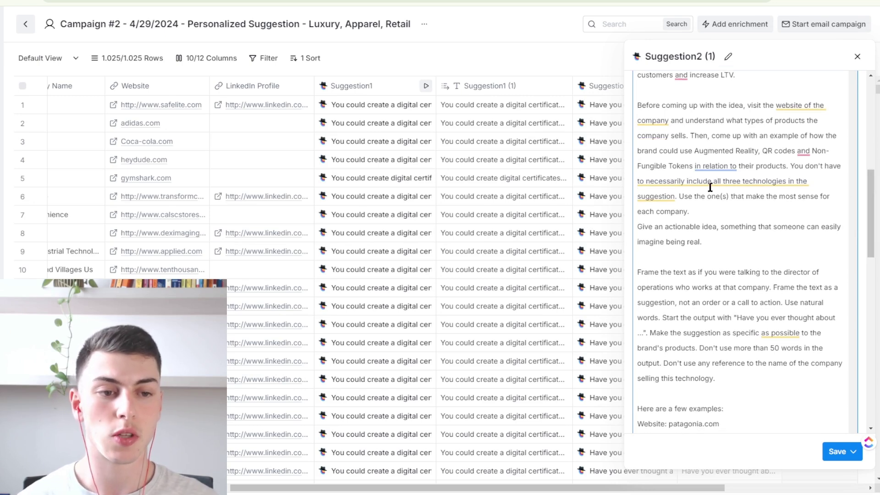
drag(681, 194, 718, 196)
click(720, 208)
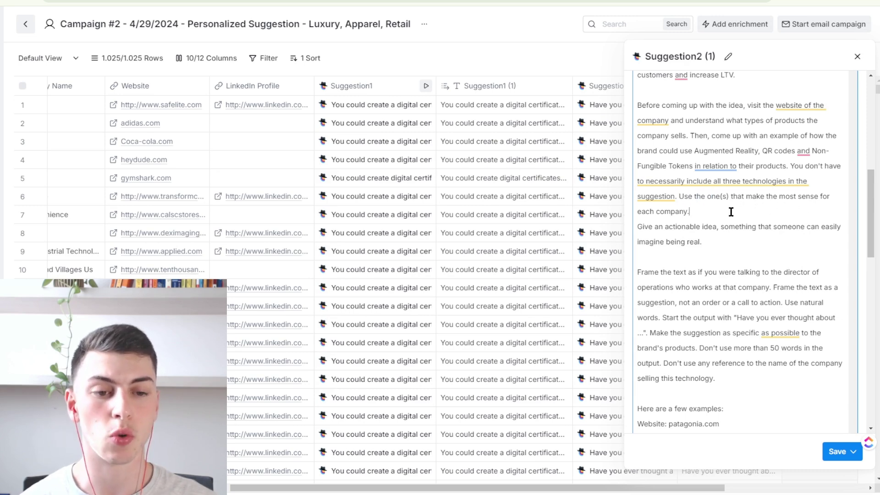
drag(639, 225, 816, 226)
scroll(755, 193, down, 1)
click(755, 181)
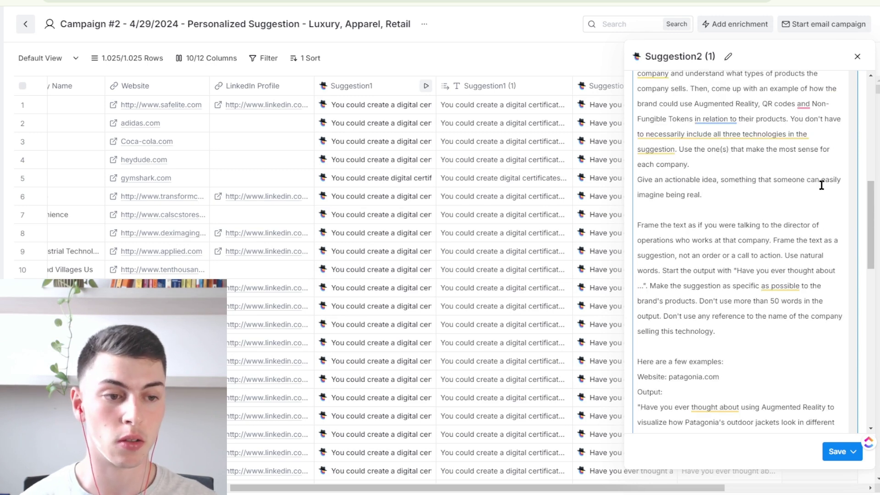
scroll(841, 204, down, 1)
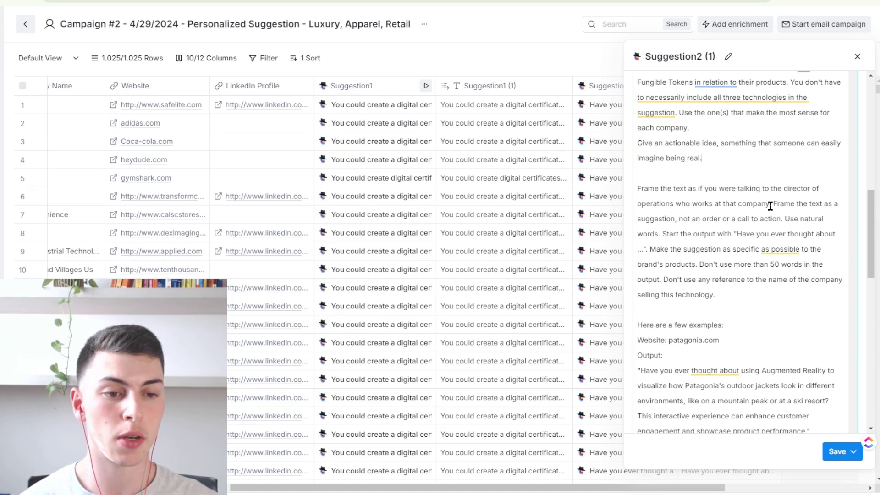
scroll(873, 208, down, 1)
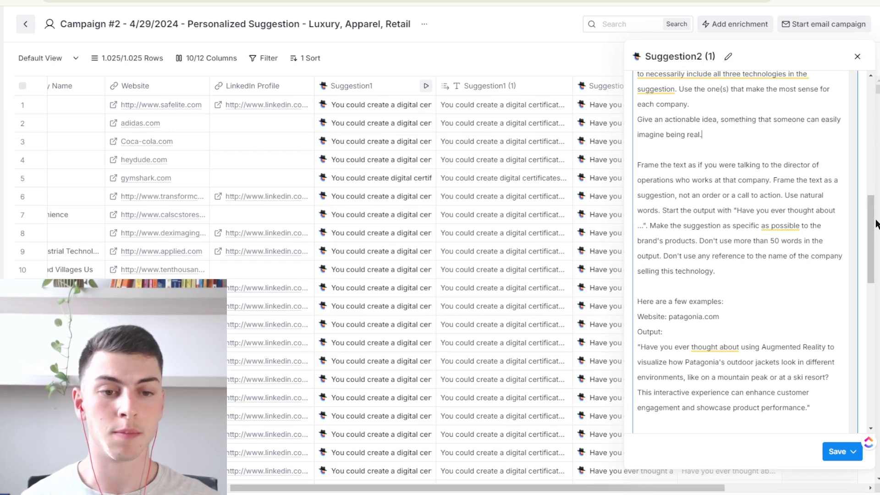
drag(677, 195, 637, 194)
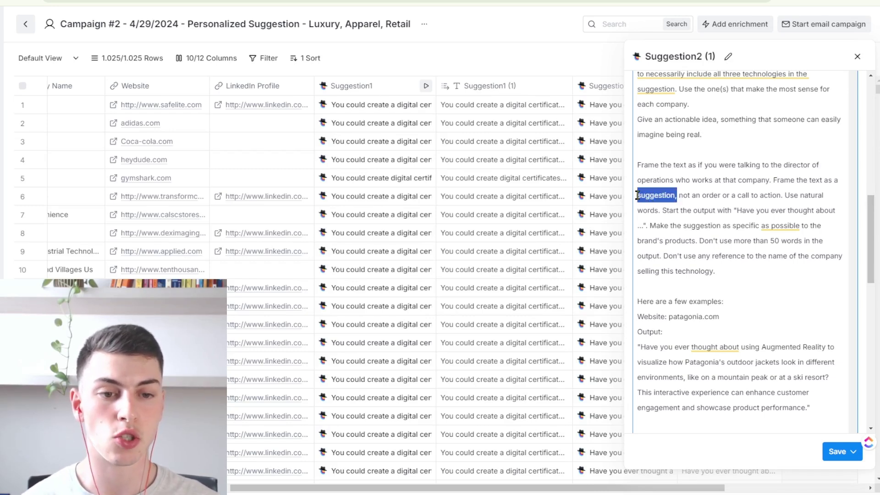
click(757, 195)
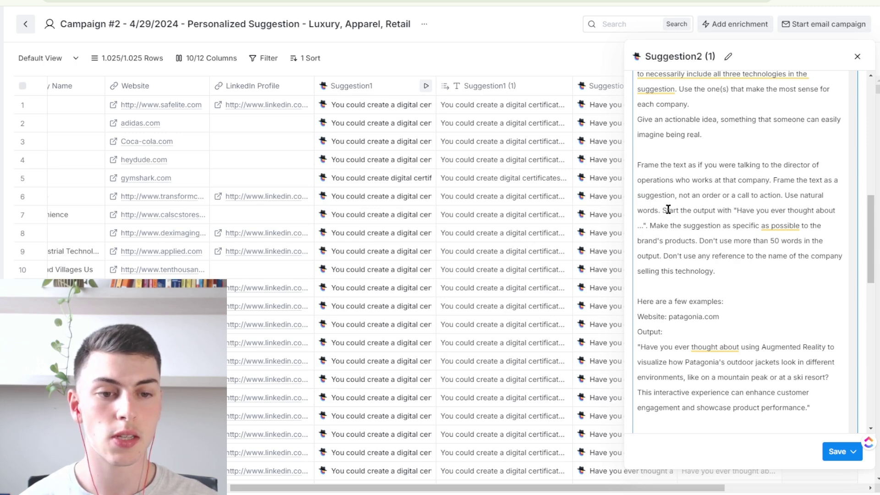
drag(663, 210, 720, 210)
click(764, 210)
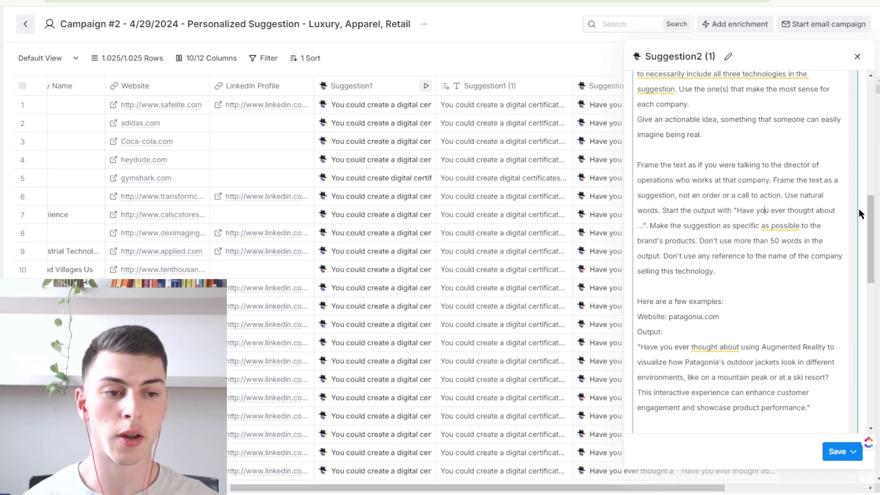
scroll(860, 213, down, 1)
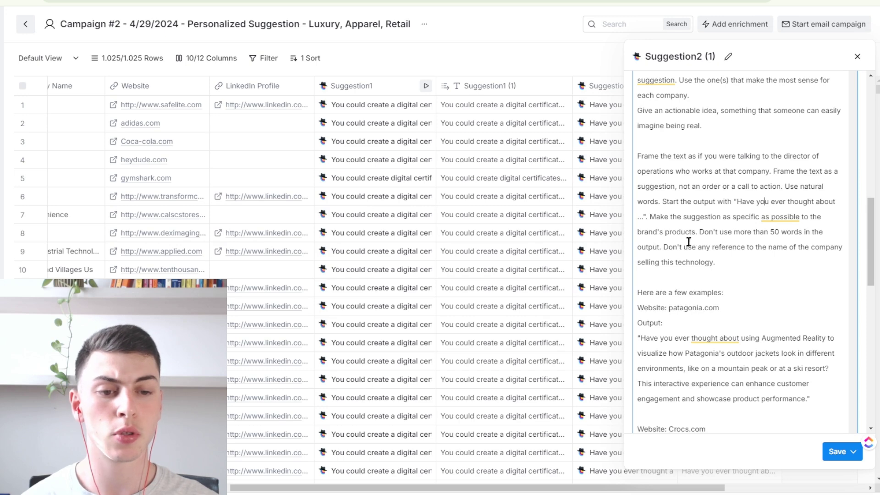
scroll(874, 223, down, 3)
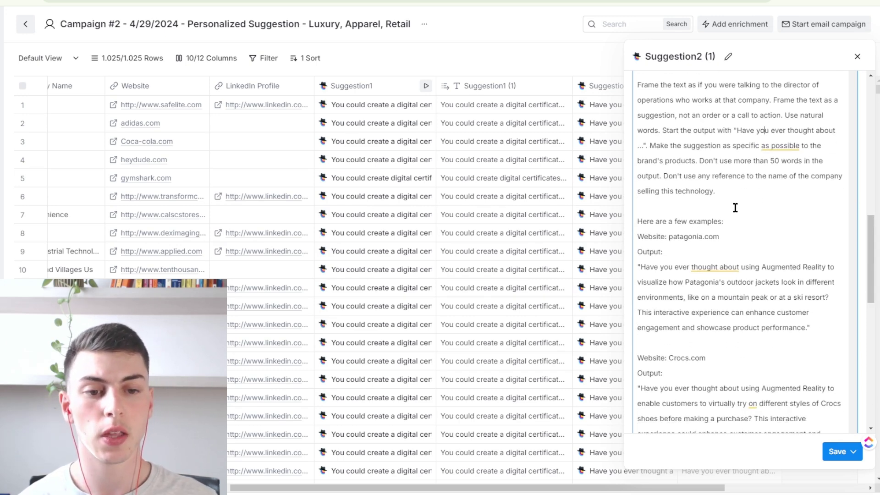
scroll(859, 224, down, 10)
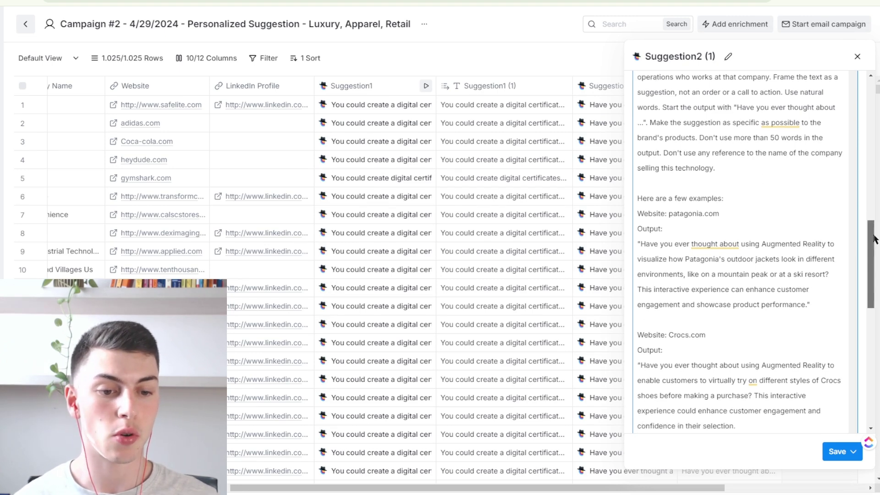
scroll(671, 174, up, 8)
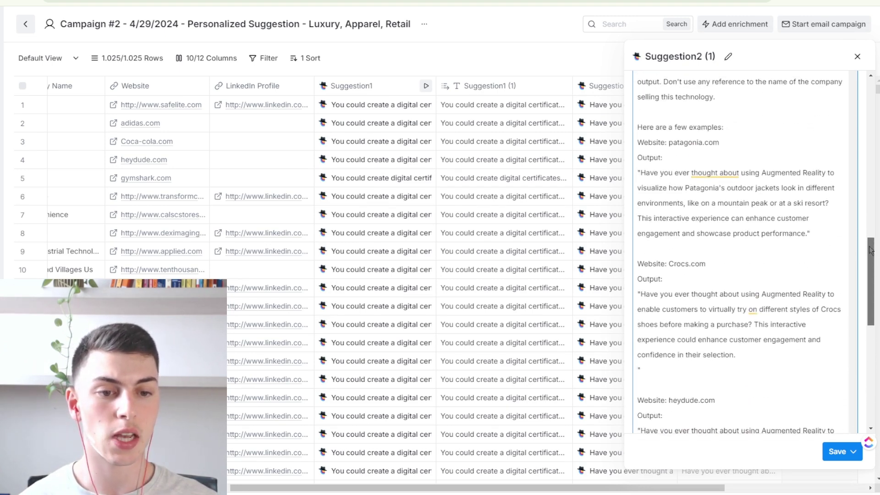
drag(670, 174, 719, 174)
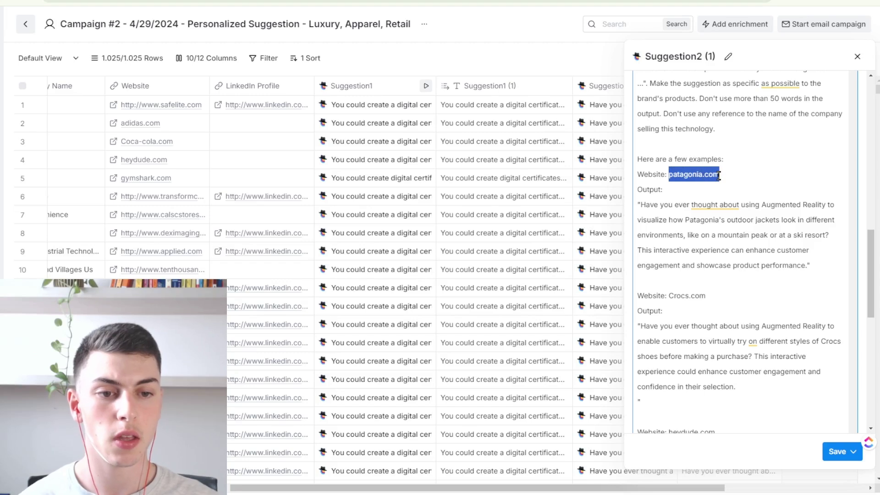
mouse_move(873, 247)
mouse_down()
mouse_move(874, 262)
mouse_move(875, 231)
mouse_up()
click(731, 253)
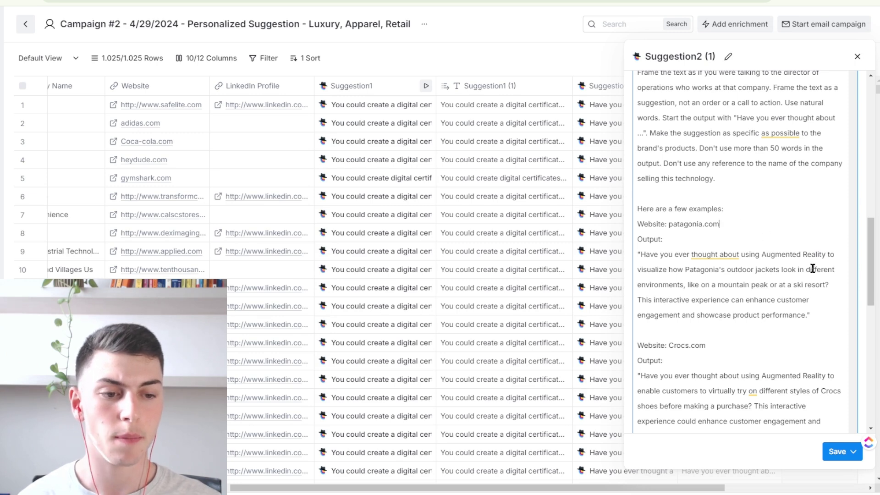
drag(830, 285, 641, 254)
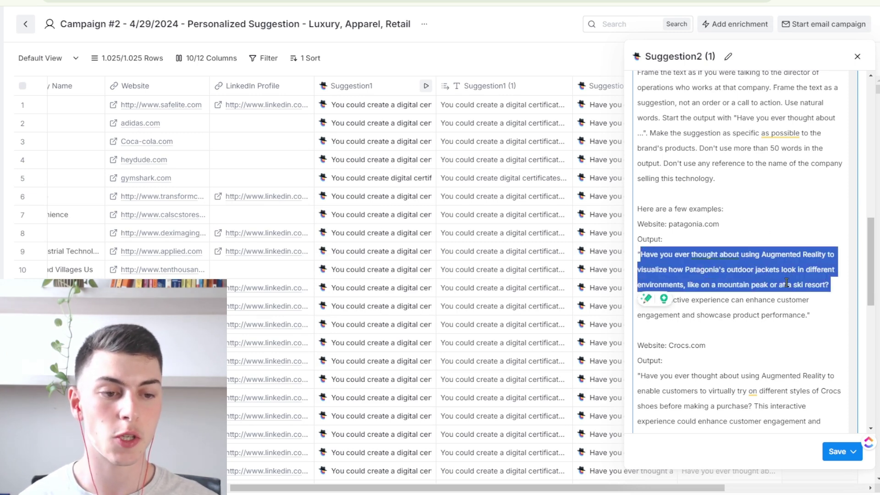
click(833, 286)
drag(873, 235, 875, 242)
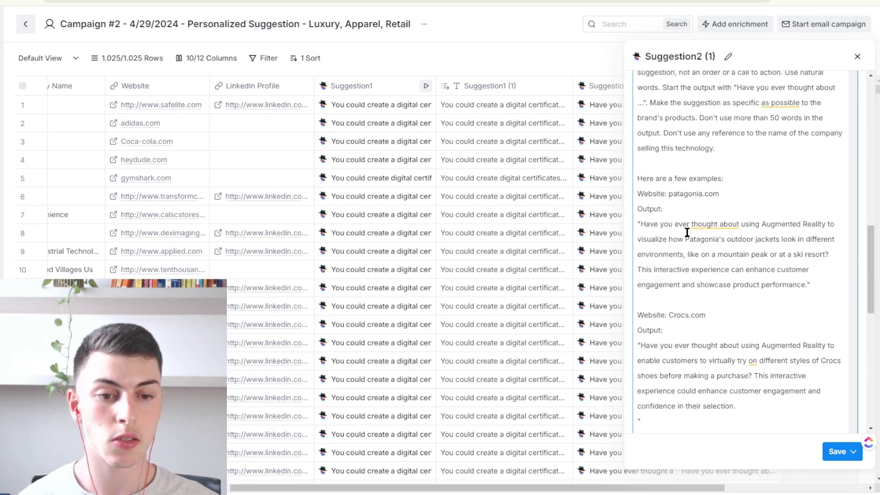
drag(725, 239, 779, 238)
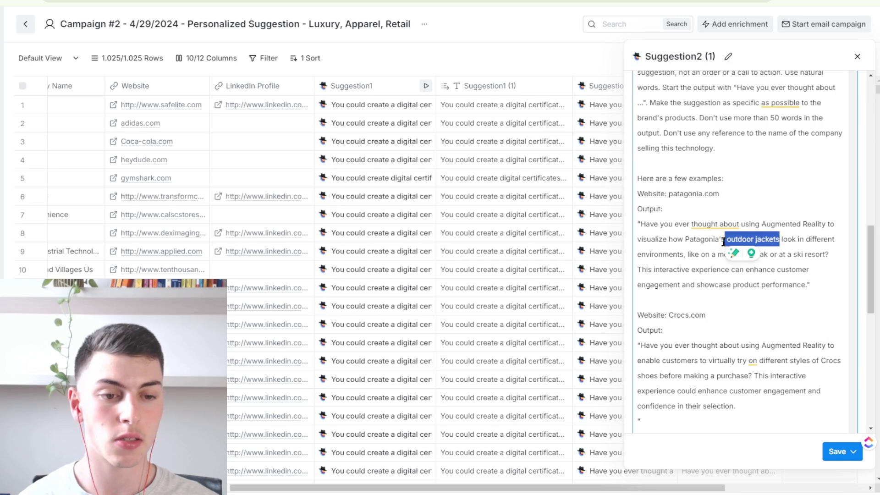
click(783, 240)
drag(781, 238, 833, 238)
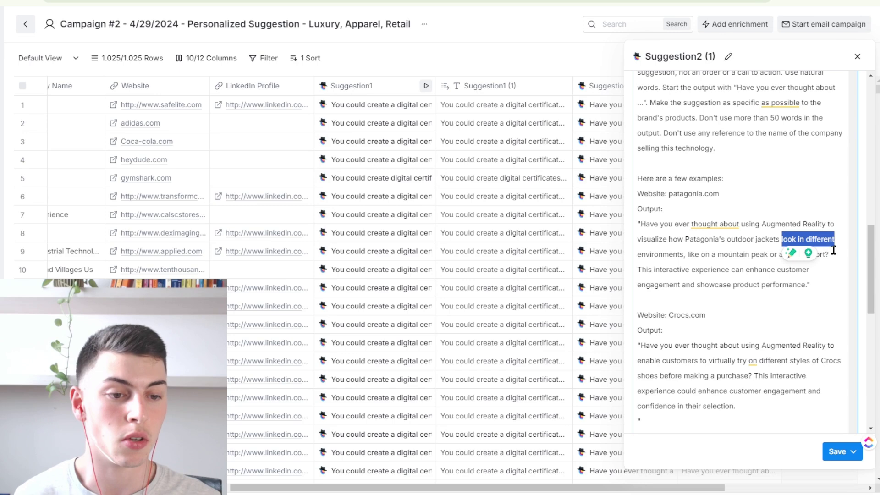
click(837, 253)
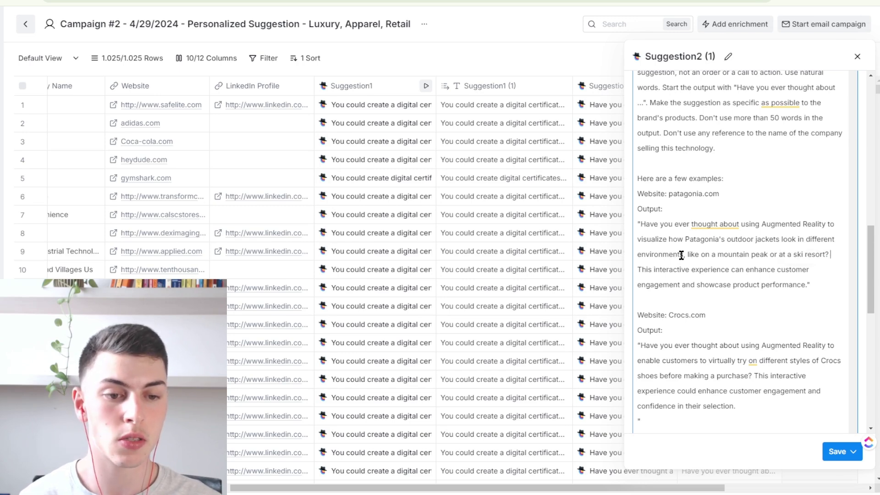
drag(686, 252, 727, 254)
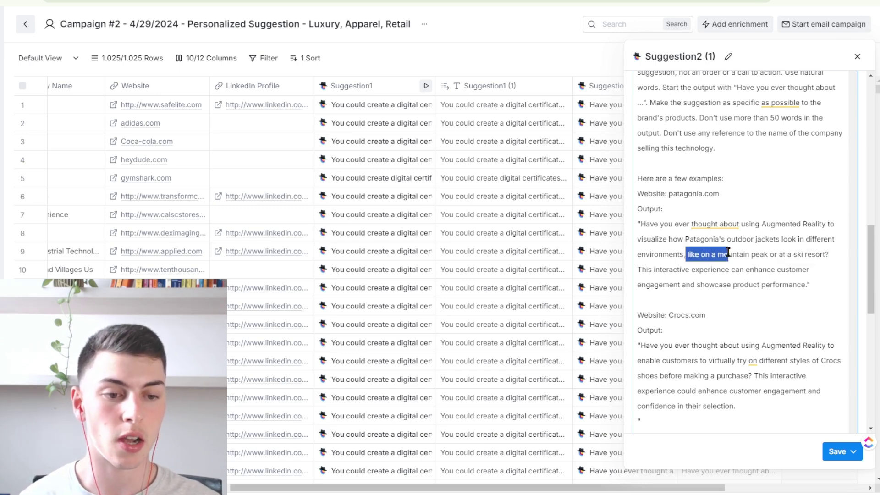
click(833, 253)
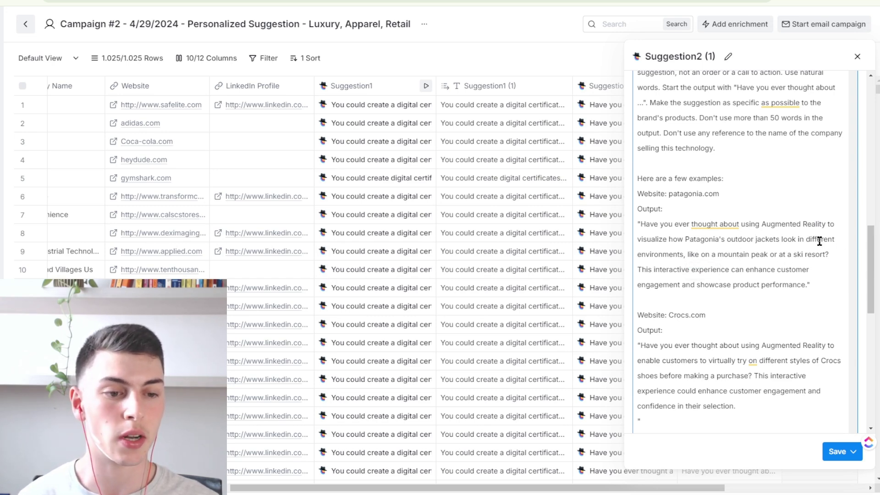
drag(872, 242, 873, 250)
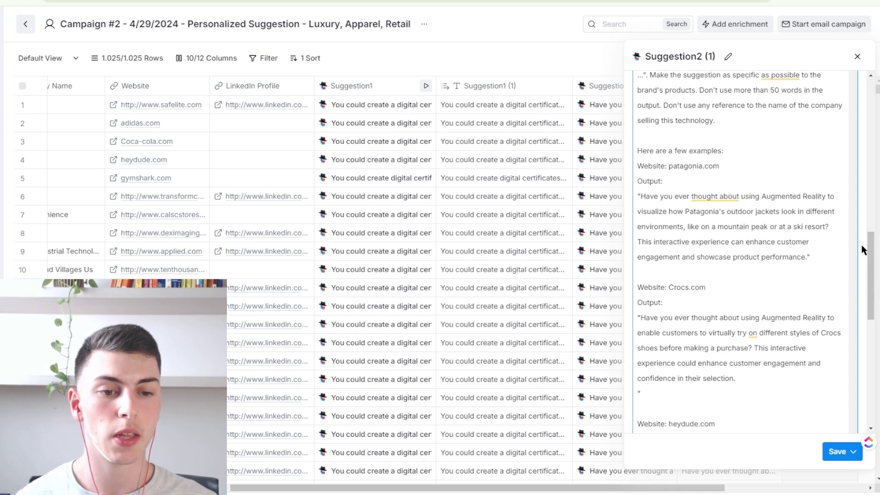
drag(638, 242, 807, 258)
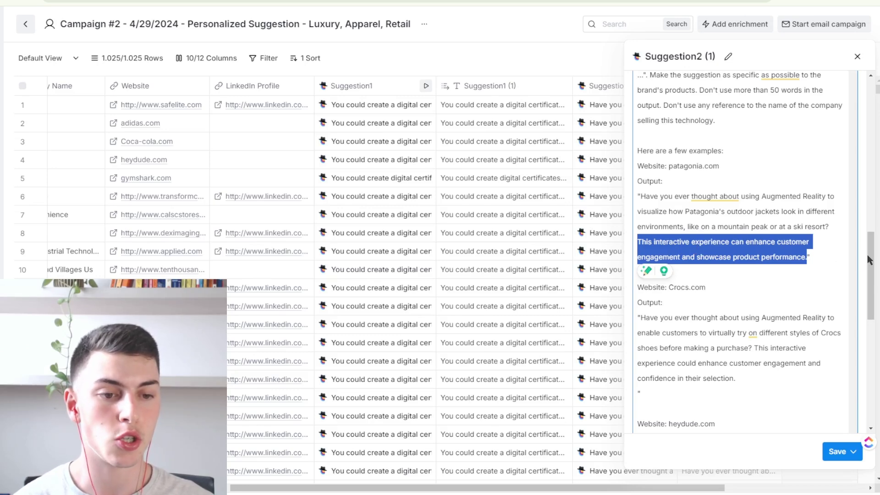
- Add a closing quote mark on a new line after the Crocs example output
scroll(731, 201, down, 3)
click(731, 201)
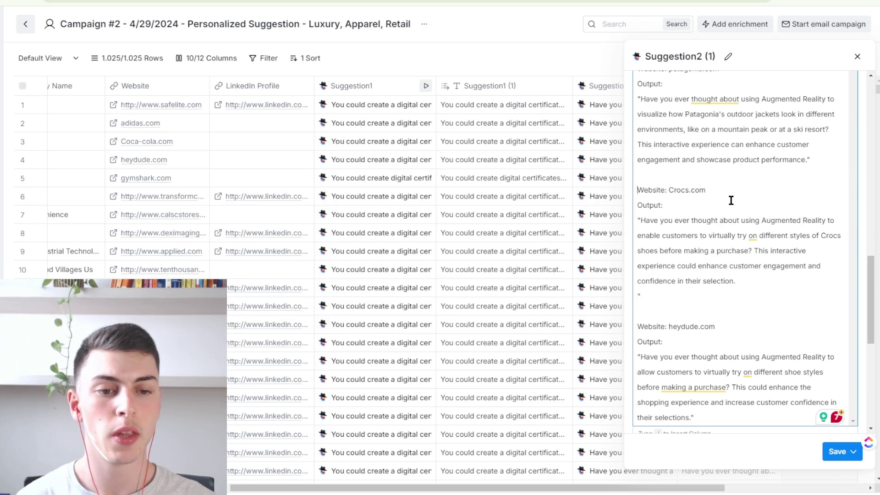
scroll(761, 201, down, 1)
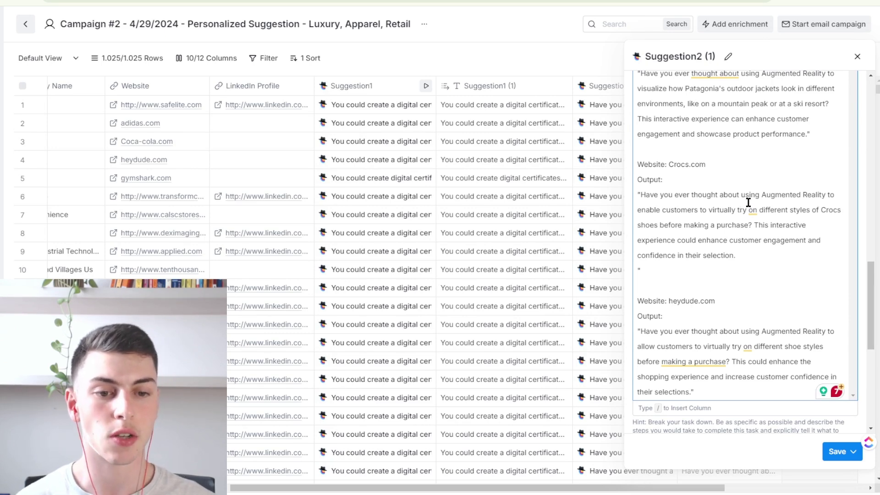
scroll(748, 202, down, 1)
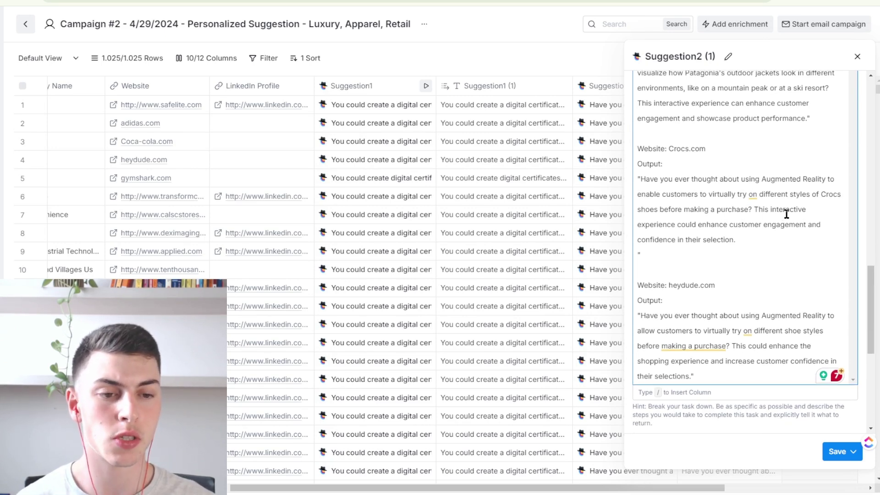
scroll(786, 209, up, 2)
scroll(761, 197, down, 4)
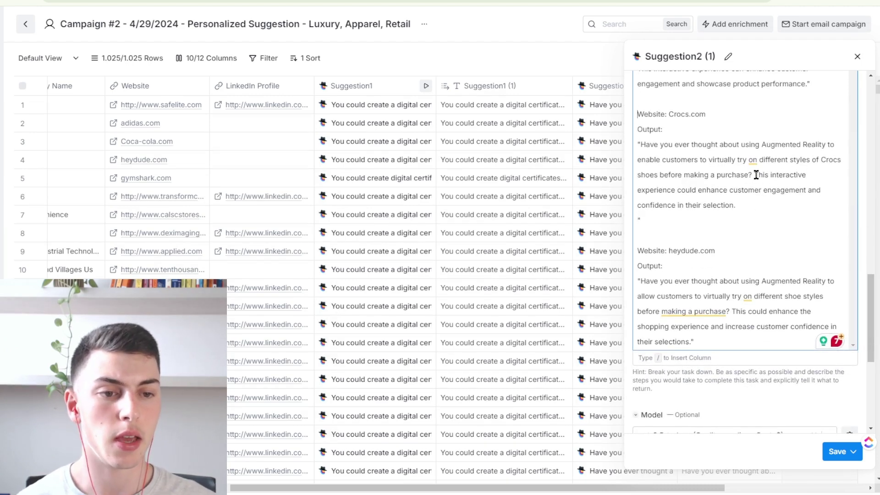
drag(756, 175, 777, 201)
click(797, 200)
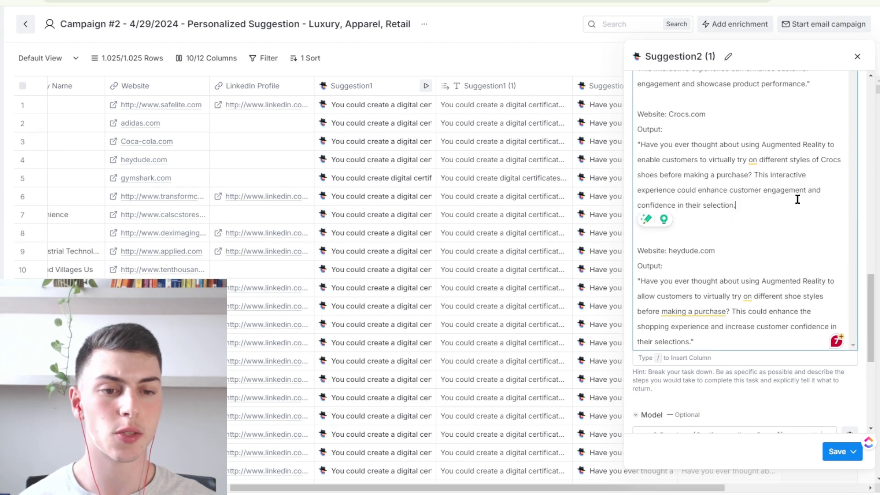
scroll(758, 202, down, 1)
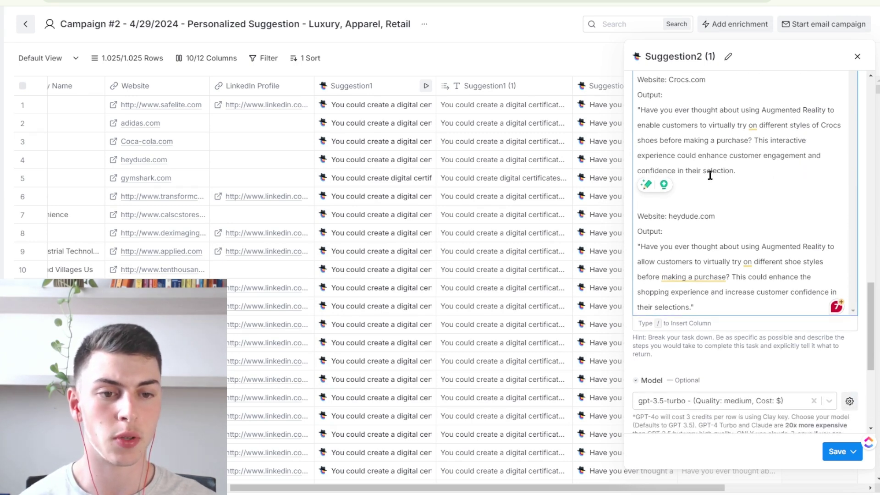
key(Return)
text(")
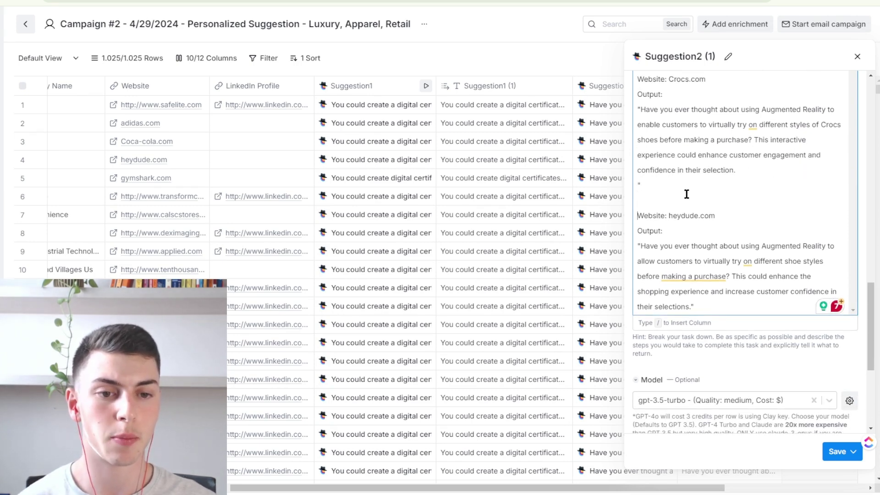
- Scroll through the finished Mission prompt and close the Suggestion2 column settings
scroll(686, 194, down, 2)
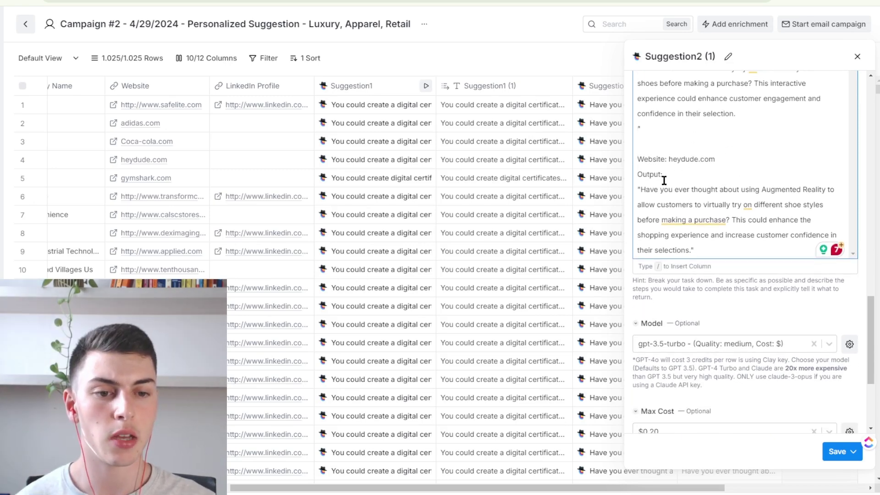
scroll(763, 214, up, 1)
scroll(756, 215, up, 3)
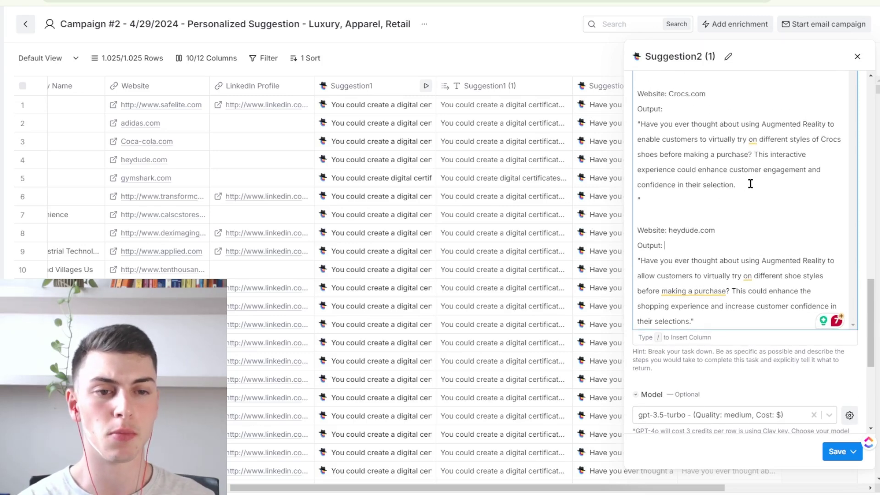
scroll(750, 183, down, 6)
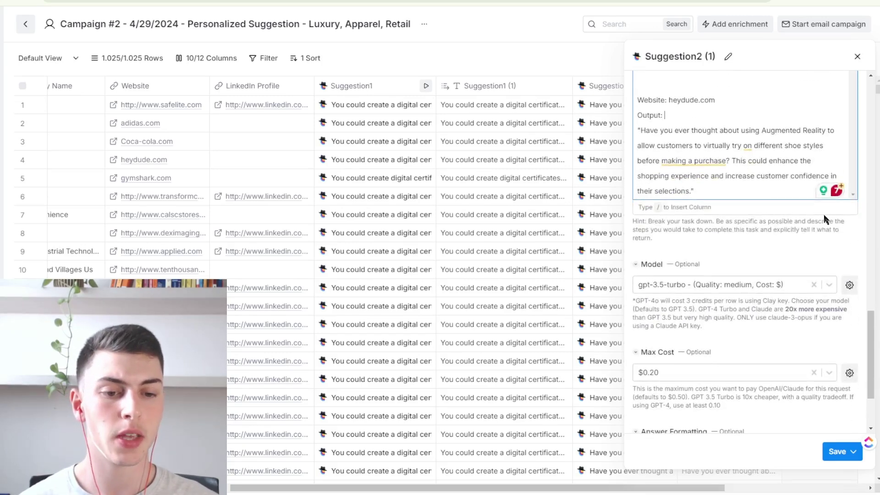
scroll(870, 241, up, 10)
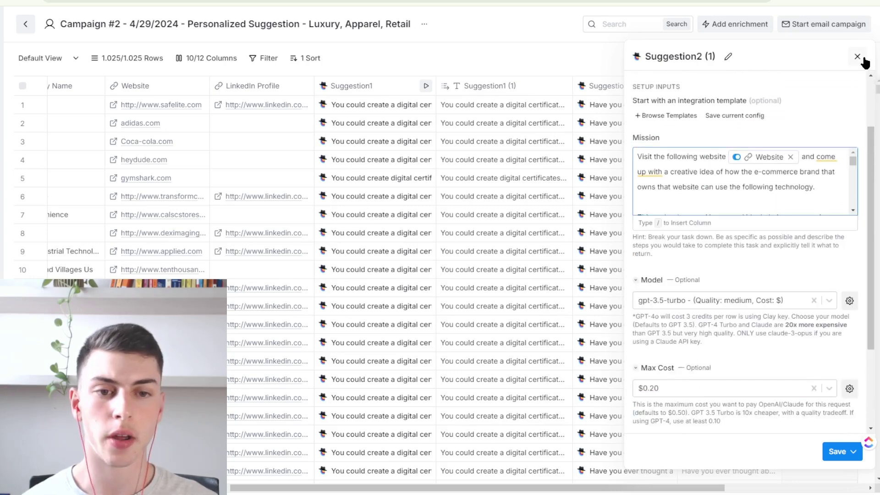
click(857, 57)
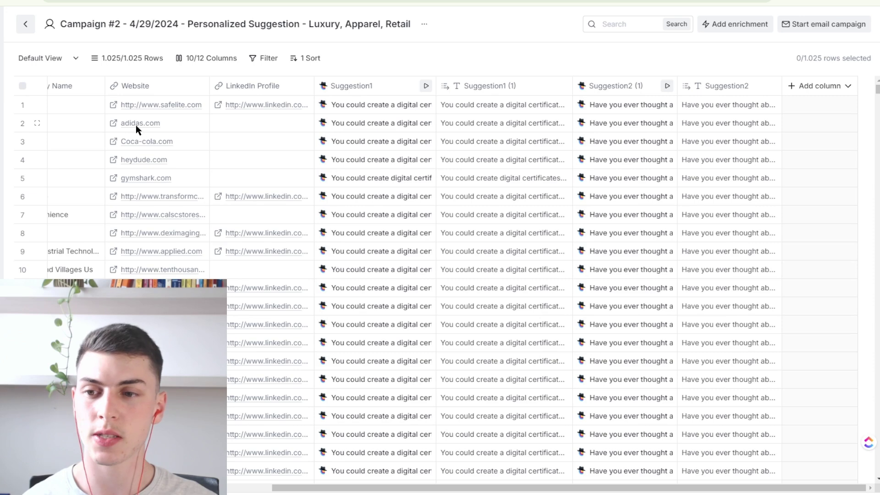
click(717, 124)
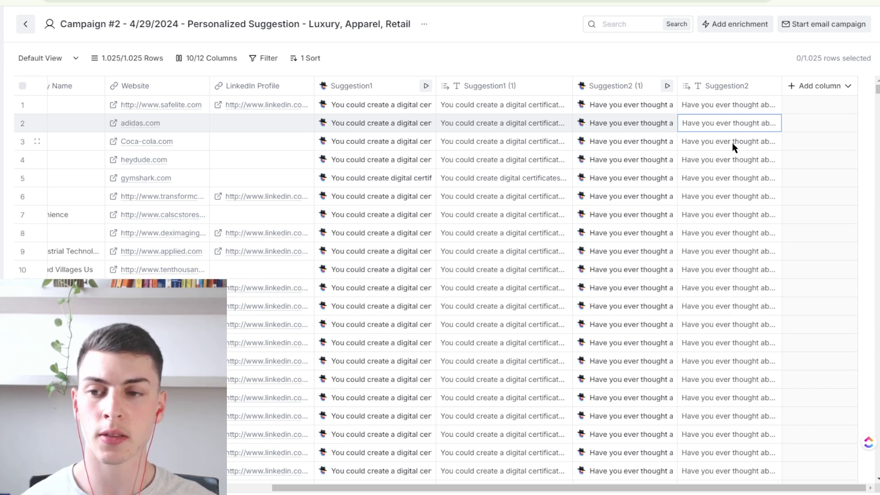
click(733, 142)
click(734, 142)
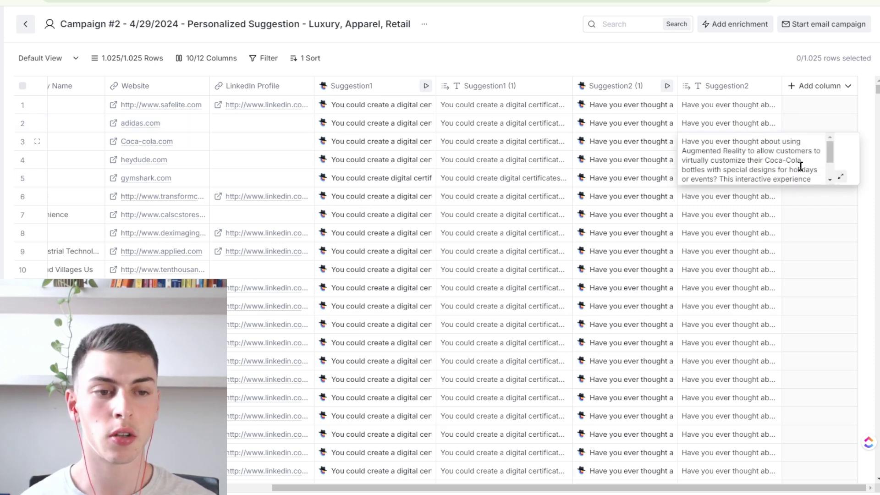
click(842, 180)
key(Escape)
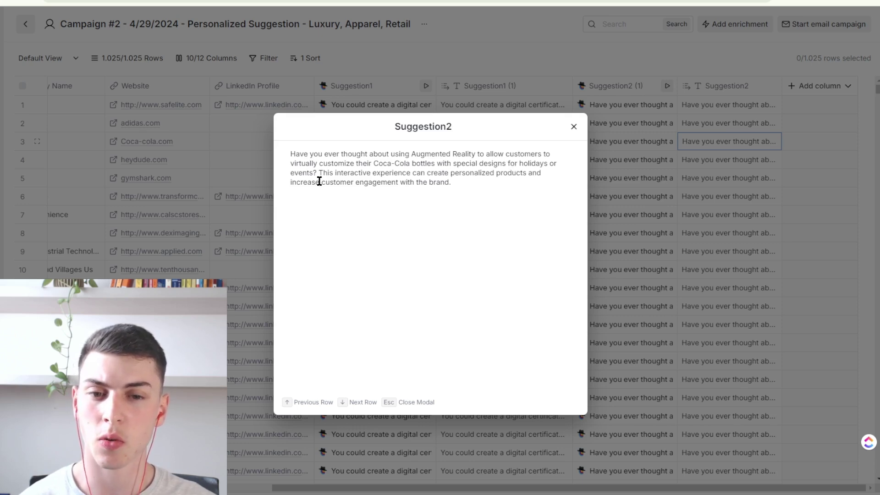
drag(316, 174, 291, 163)
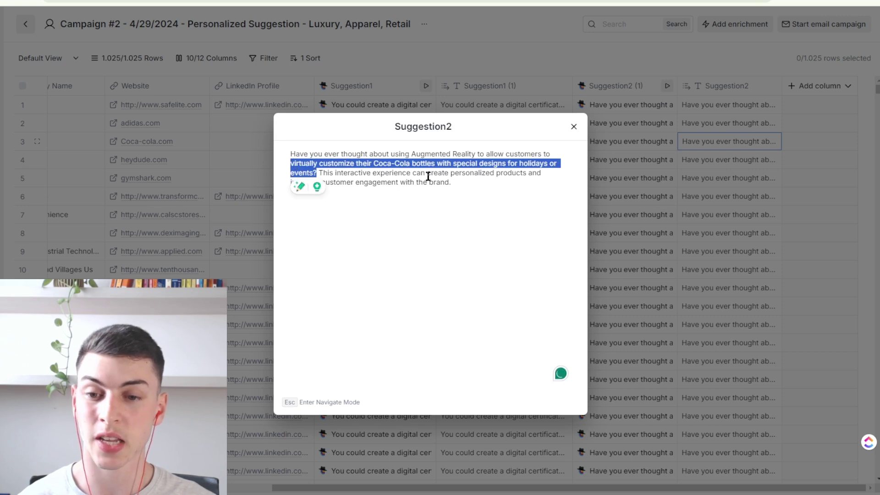
click(487, 193)
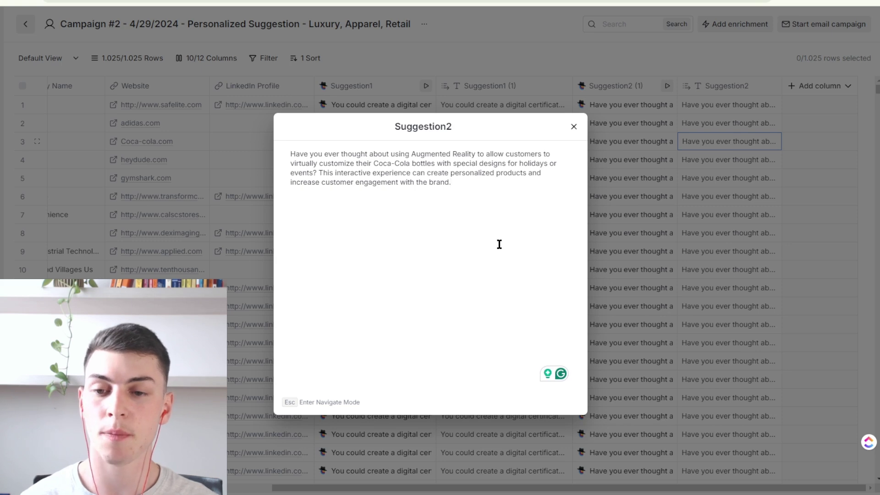
drag(372, 173, 472, 183)
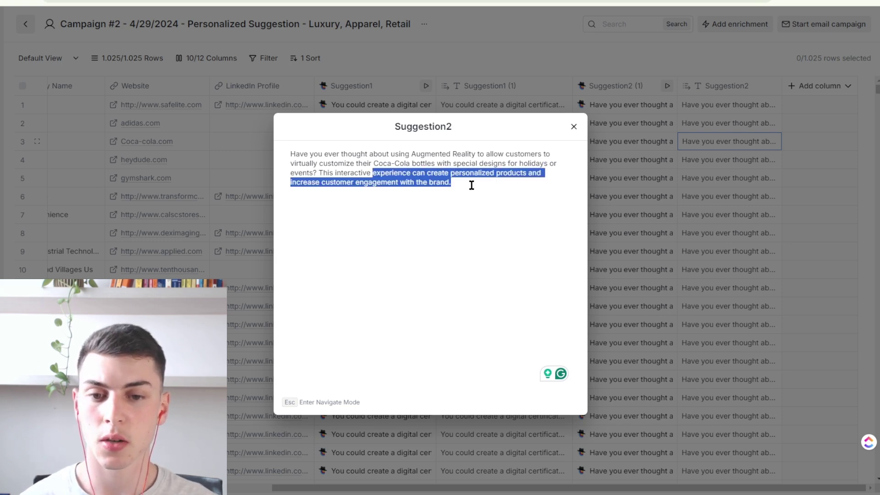
click(550, 181)
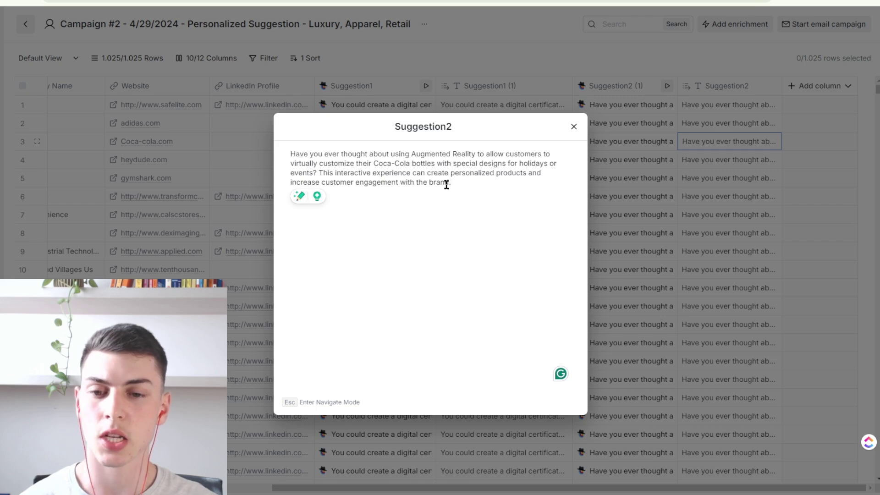
click(573, 127)
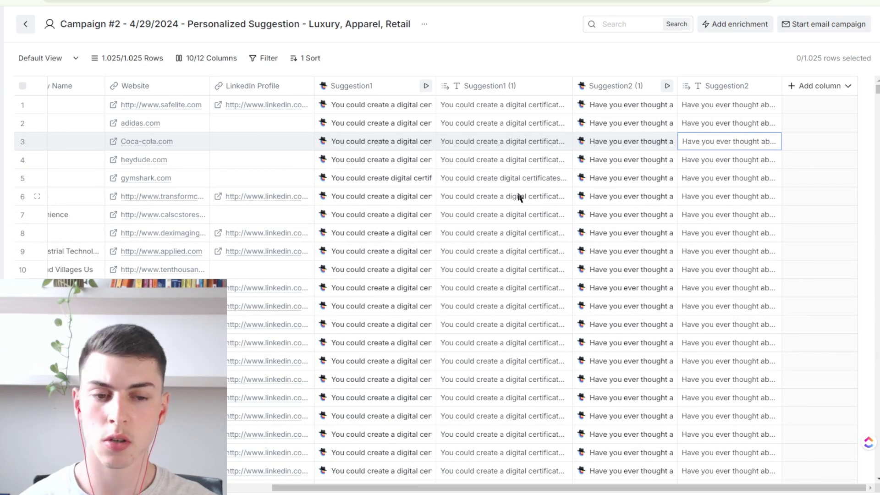
- Expand the Gymshark row's Suggestion2 result and read its AR leggings-in-workout-settings idea
click(719, 181)
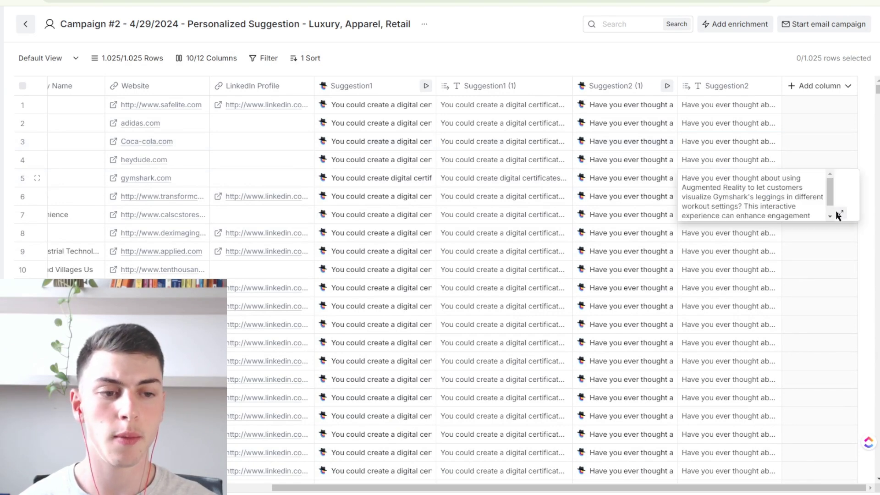
click(696, 207)
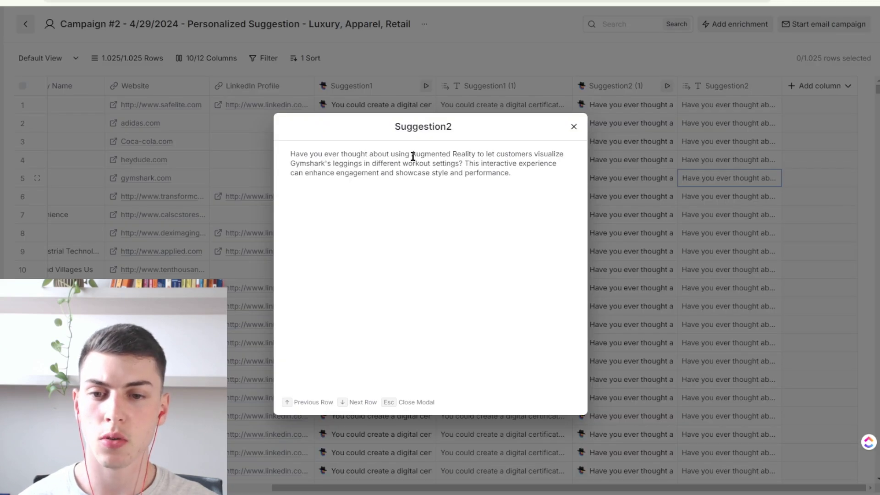
click(527, 173)
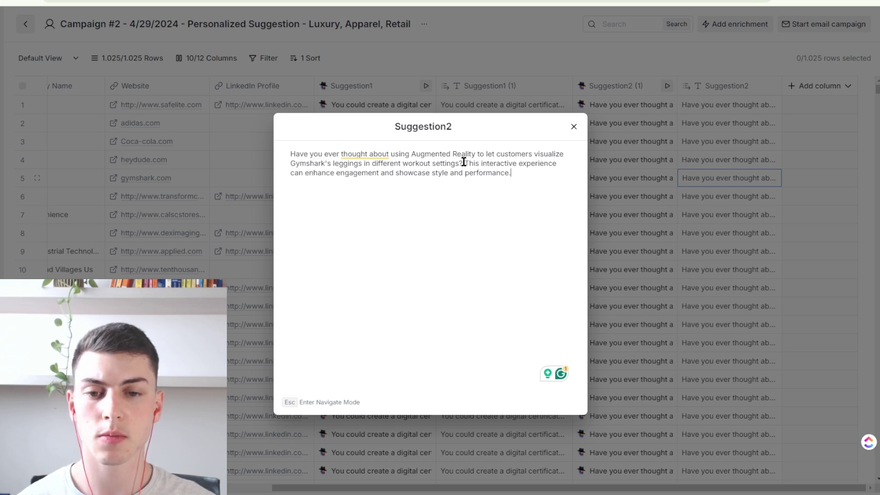
drag(463, 163, 476, 154)
click(522, 171)
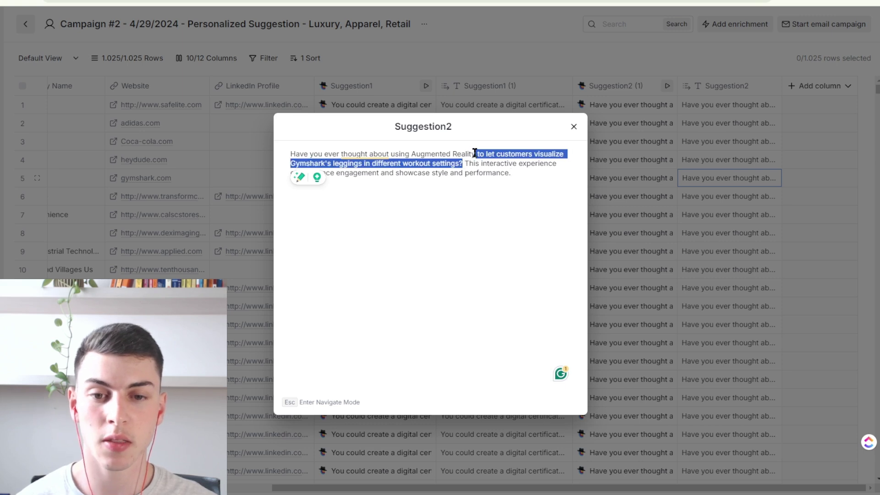
click(521, 174)
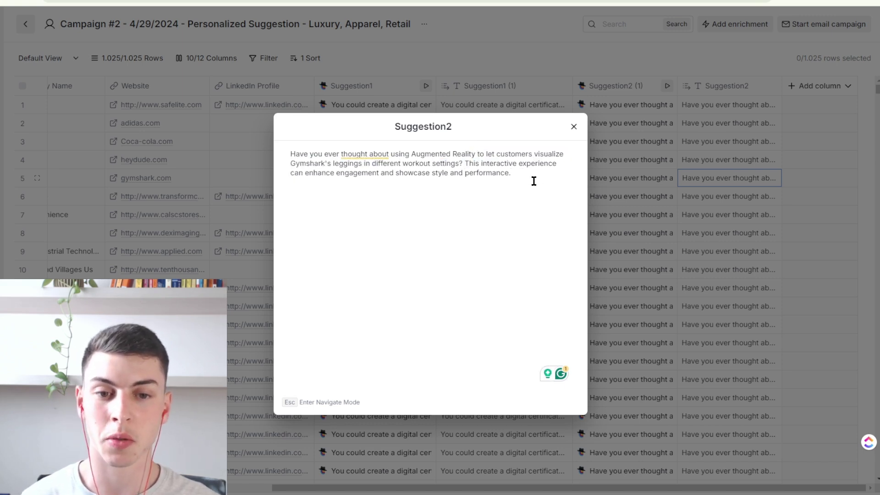
click(574, 128)
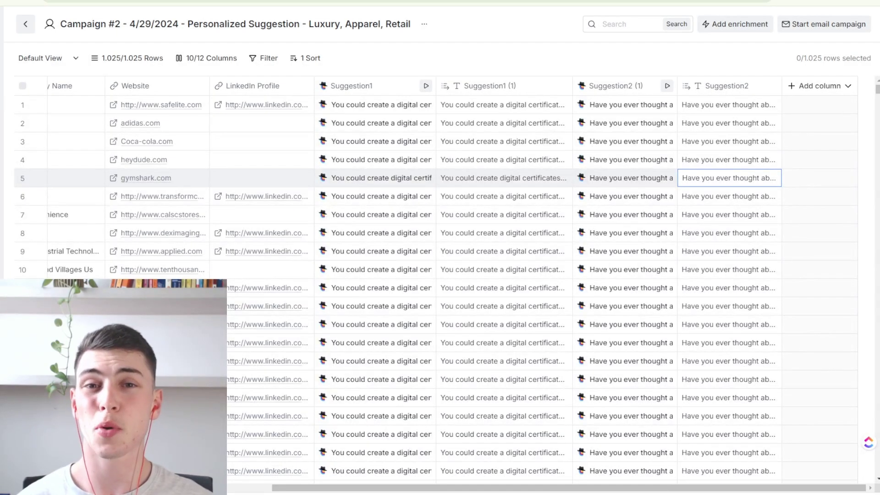